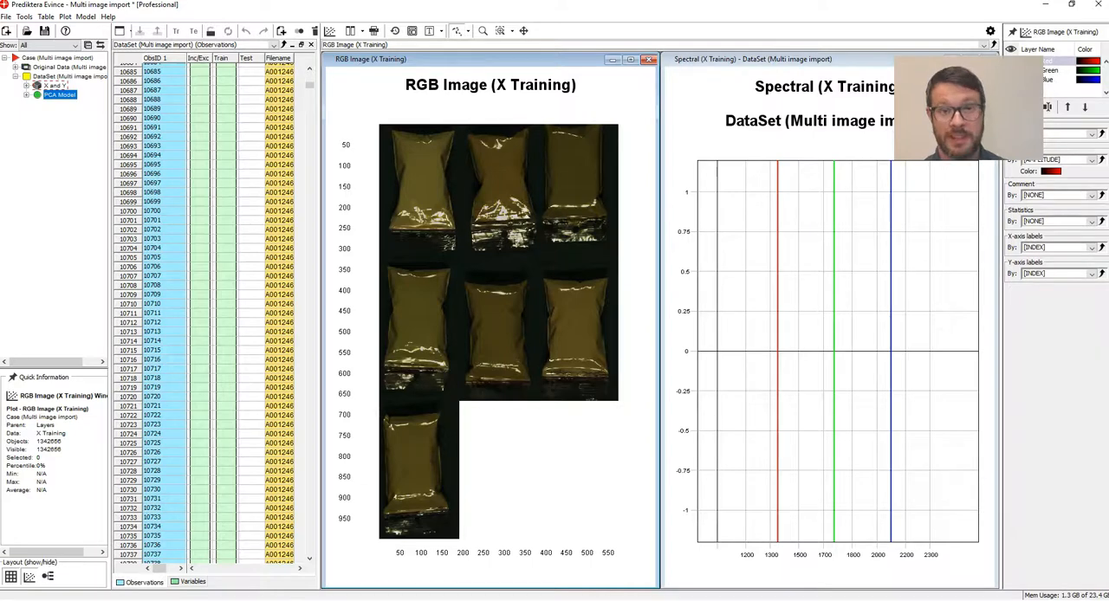
Examine the pixel spectra at several points on the bottom-row bag and the middle bag of the second row in the RGB image.
left_click(414, 460)
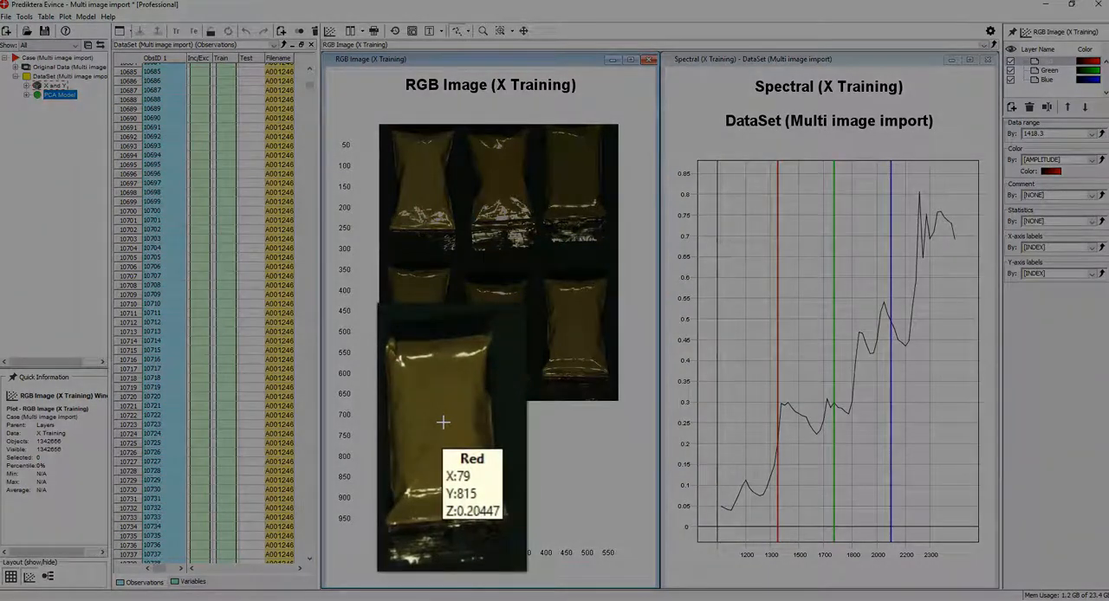
mouse_move(442, 422)
left_mouse_down()
mouse_move(445, 396)
mouse_move(433, 391)
mouse_move(416, 408)
mouse_move(415, 436)
mouse_move(440, 460)
left_mouse_up()
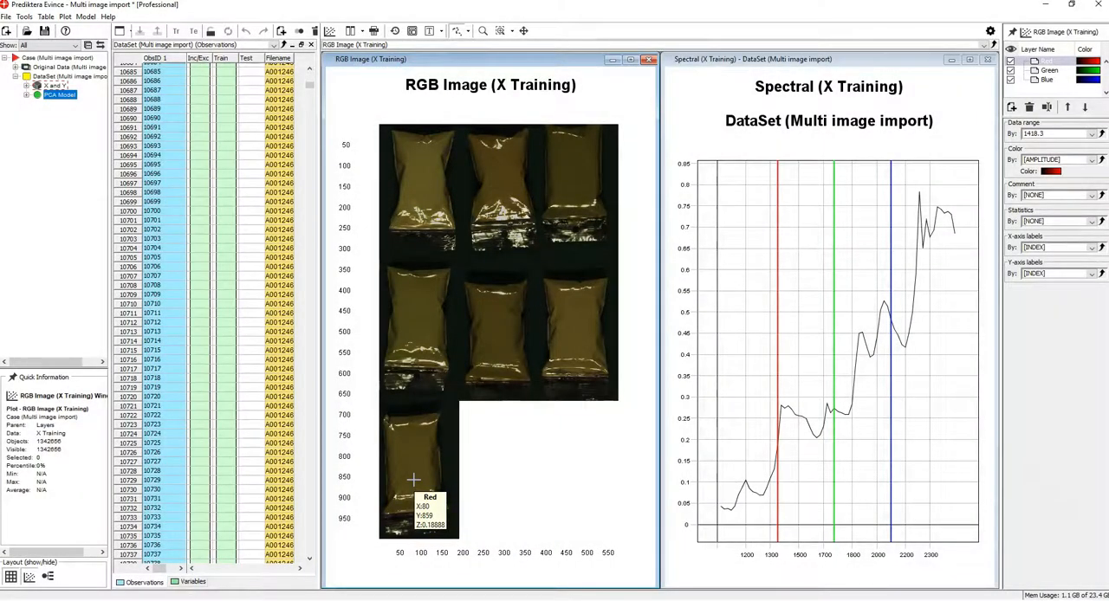
mouse_move(413, 479)
left_mouse_down()
mouse_move(440, 485)
mouse_move(445, 453)
mouse_move(418, 411)
mouse_move(396, 440)
mouse_move(396, 470)
mouse_move(416, 471)
left_mouse_up()
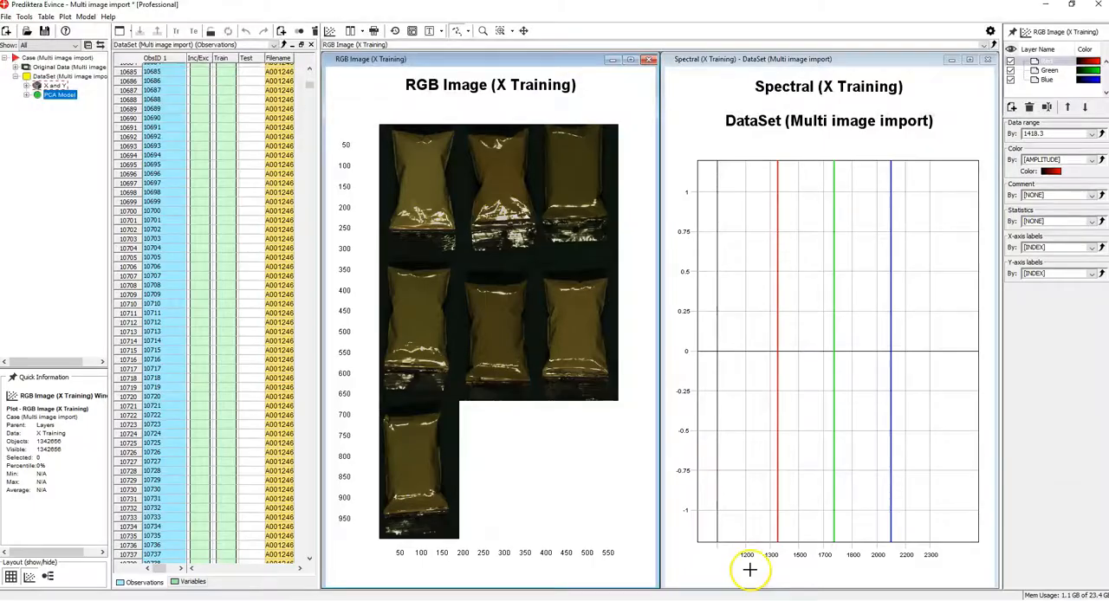
left_click(483, 372)
left_click(452, 363)
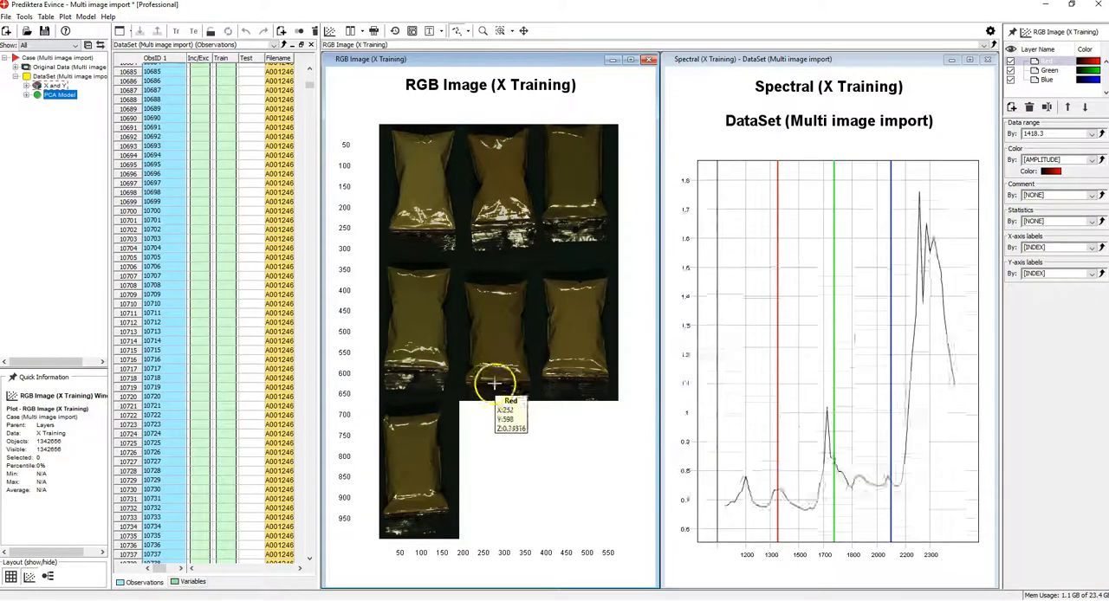
left_click(412, 485)
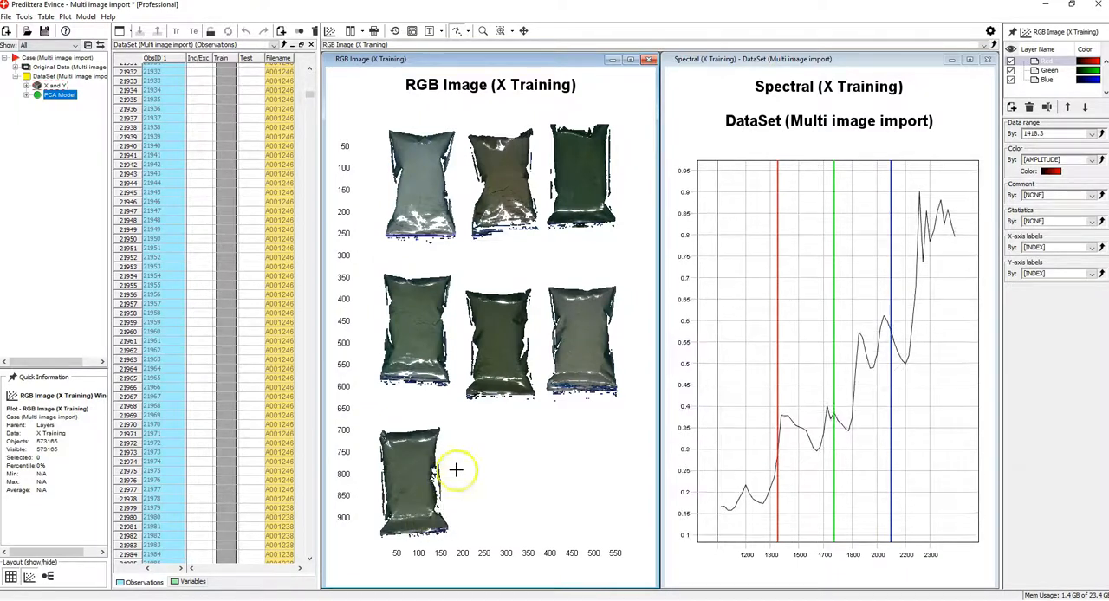
Run Object Identification on the RGB image with a minimum area of 5000 pixels and the Standard template.
right_click(485, 455)
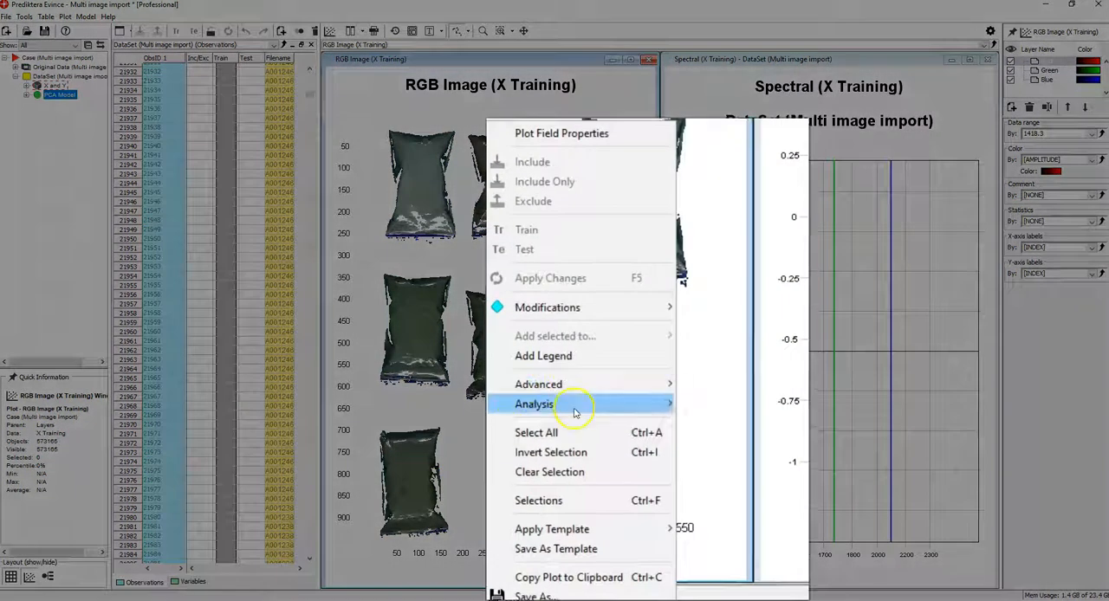
mouse_move(543, 475)
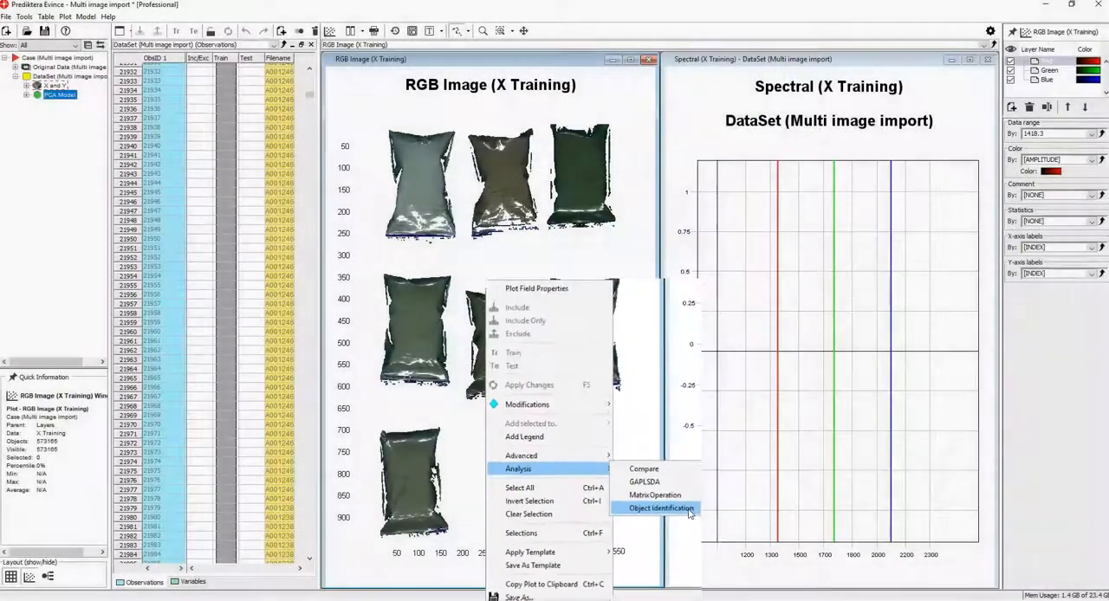
left_click(711, 482)
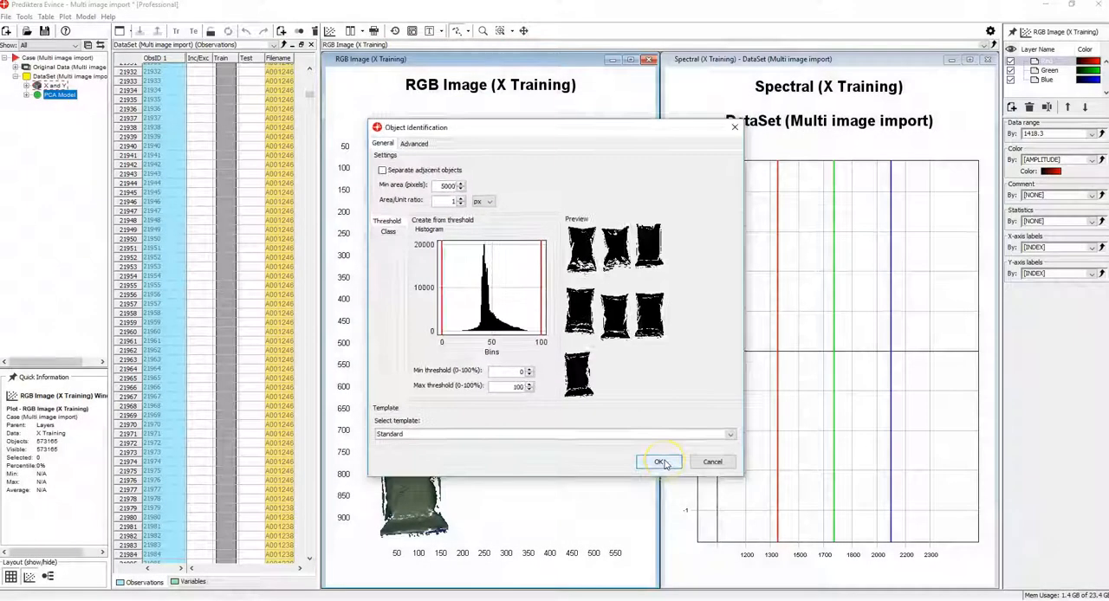
left_click(661, 462)
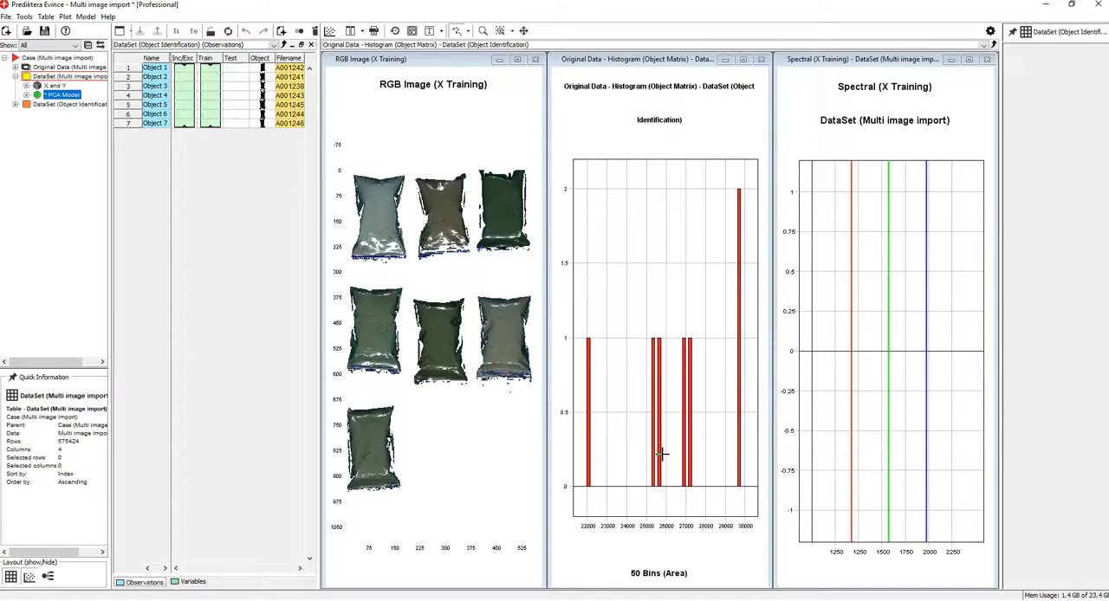
Show the Object Identification dataset's table and inspect individual objects from Object 1 to Object 7 in the linked plots.
left_click(26, 104)
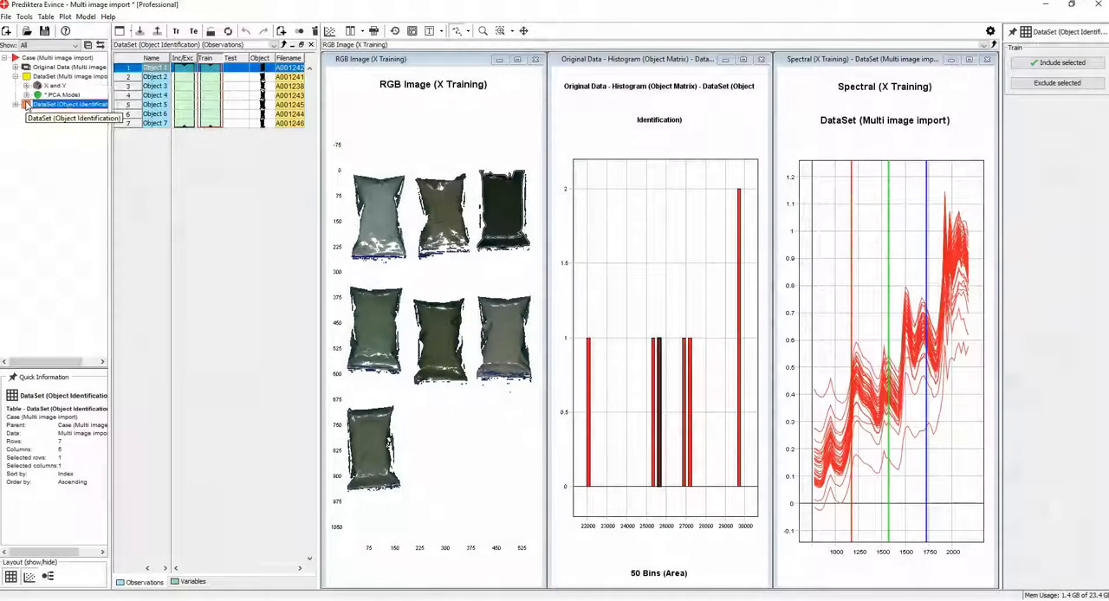
left_click(240, 69)
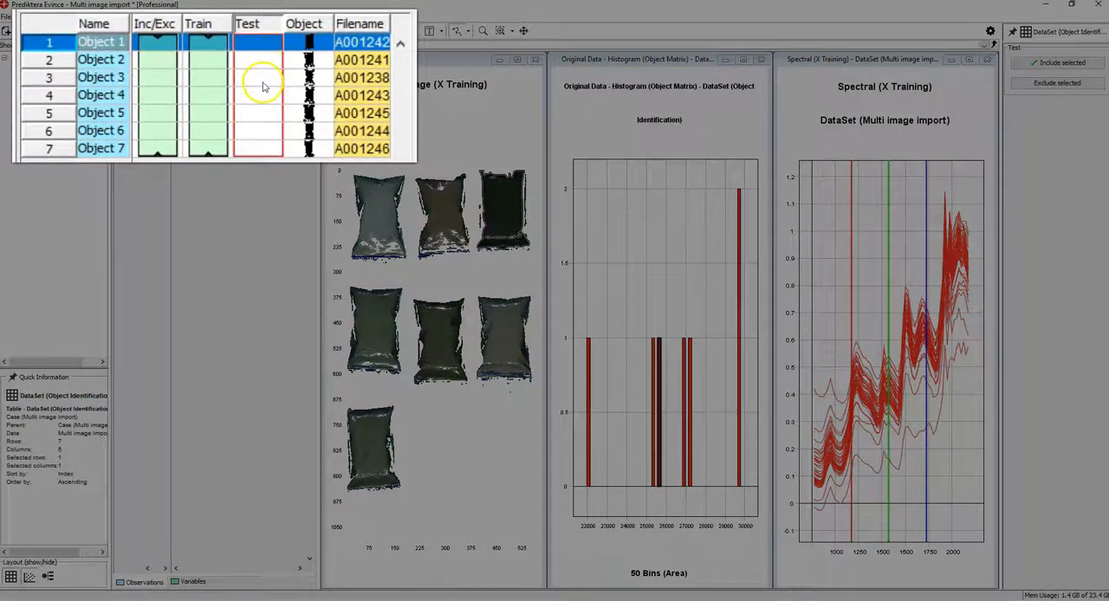
left_click(265, 87)
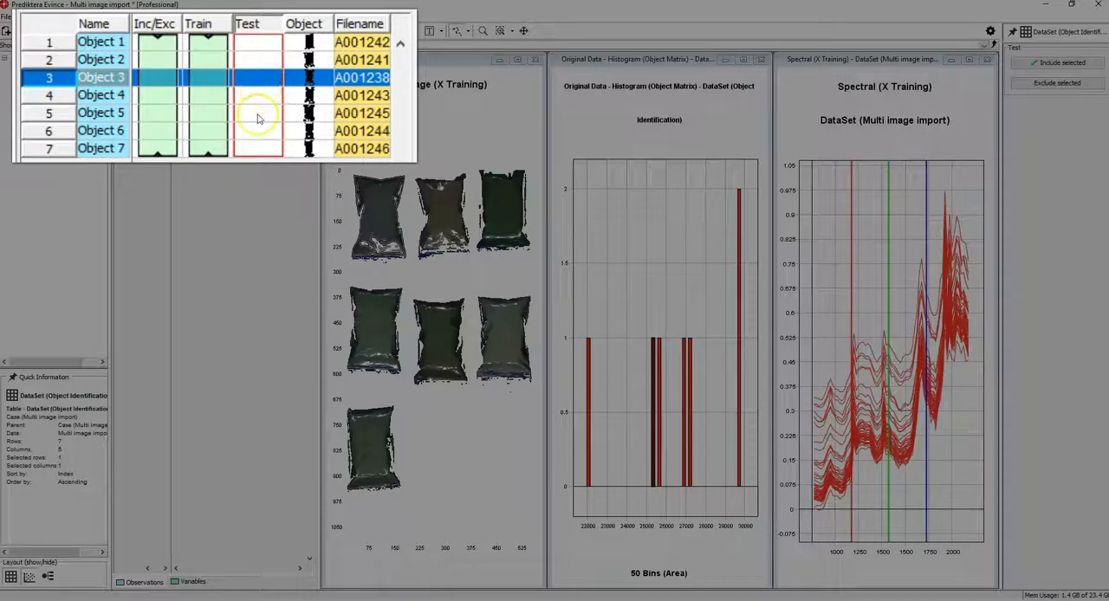
left_click(258, 119)
left_click(257, 131)
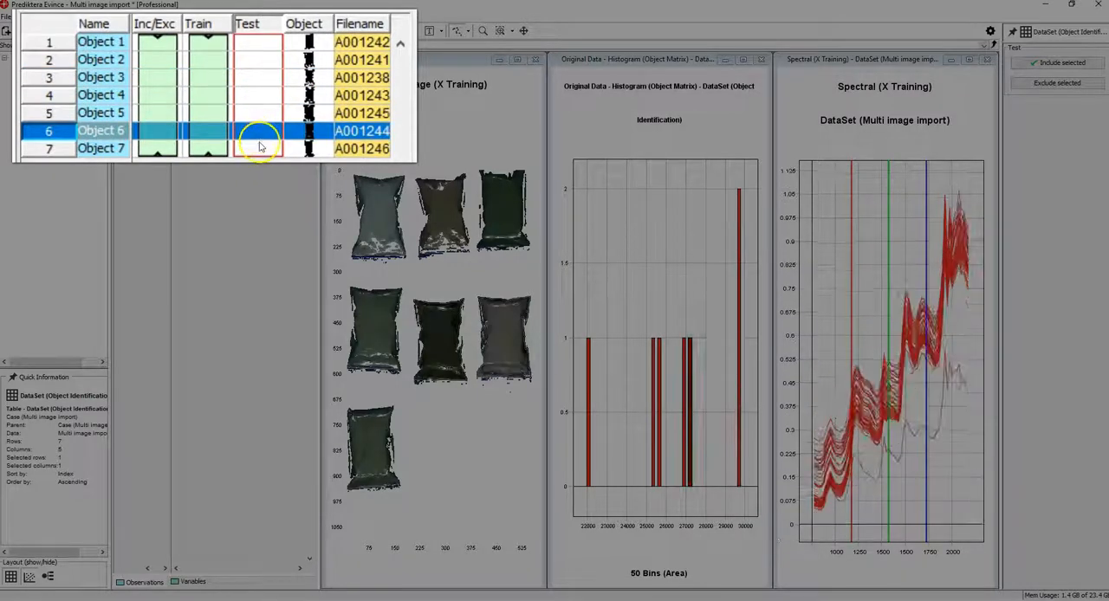
left_click(258, 148)
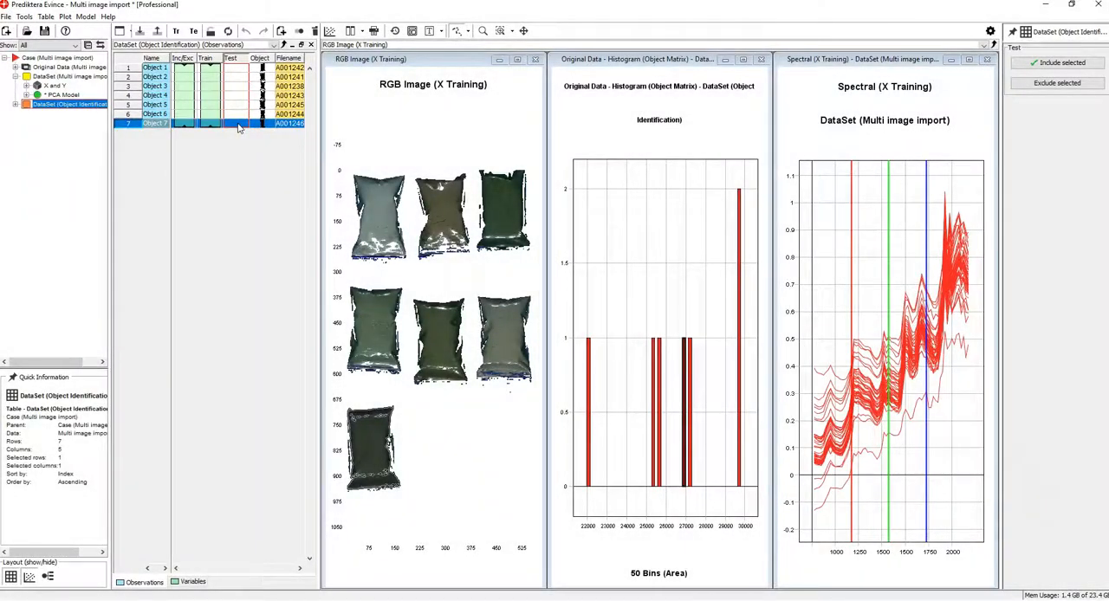
Create a Spectral plot from the X Training data of the Object Identification dataset.
left_click(19, 105)
left_click(22, 109)
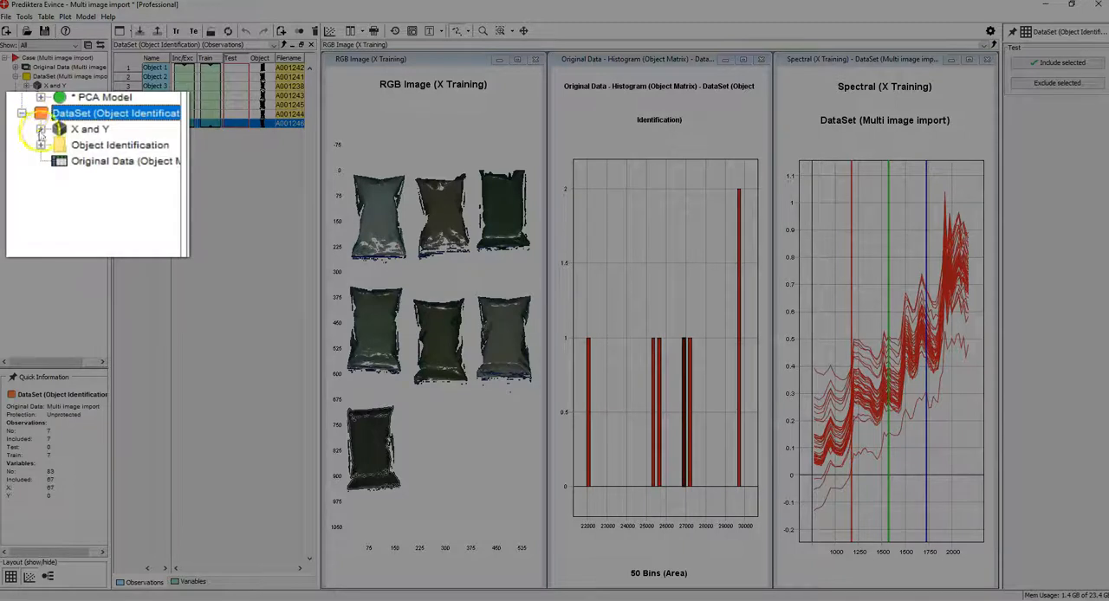
left_click(41, 129)
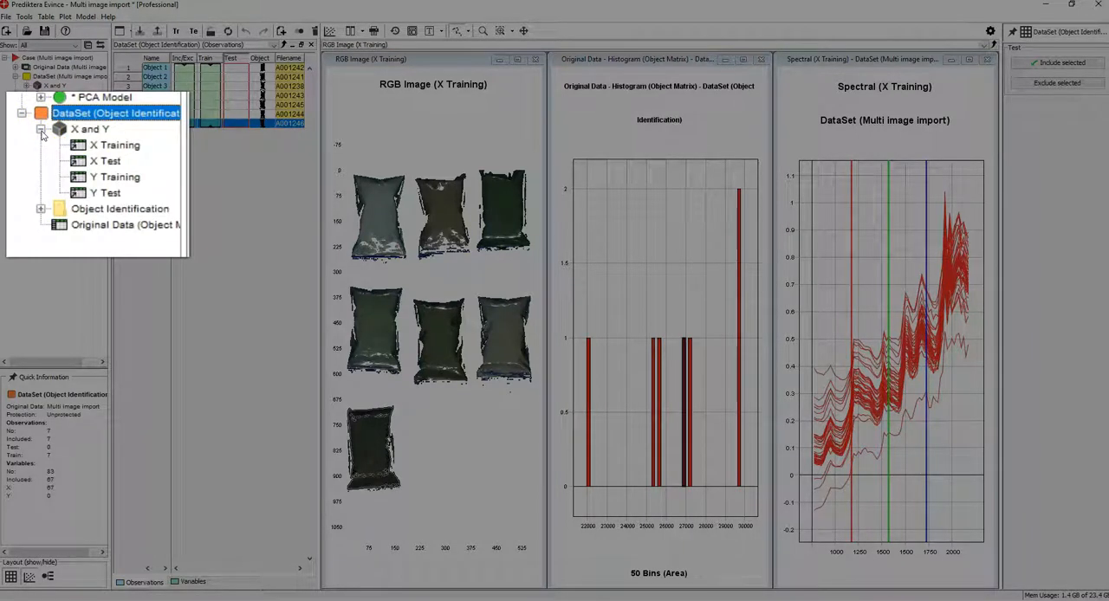
left_click(80, 148)
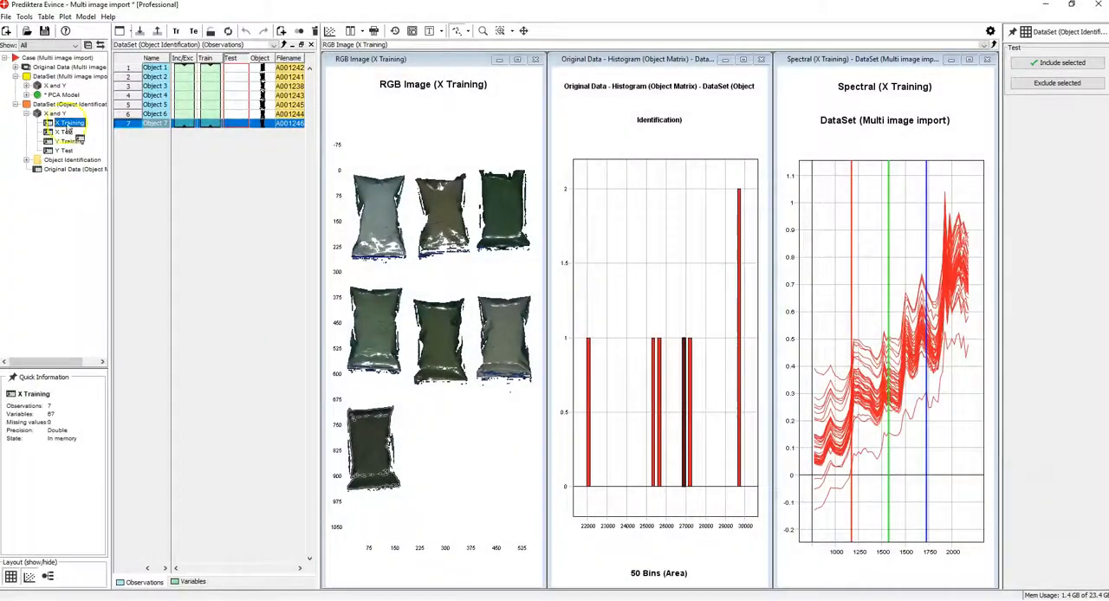
left_click_drag(68, 130, 533, 187)
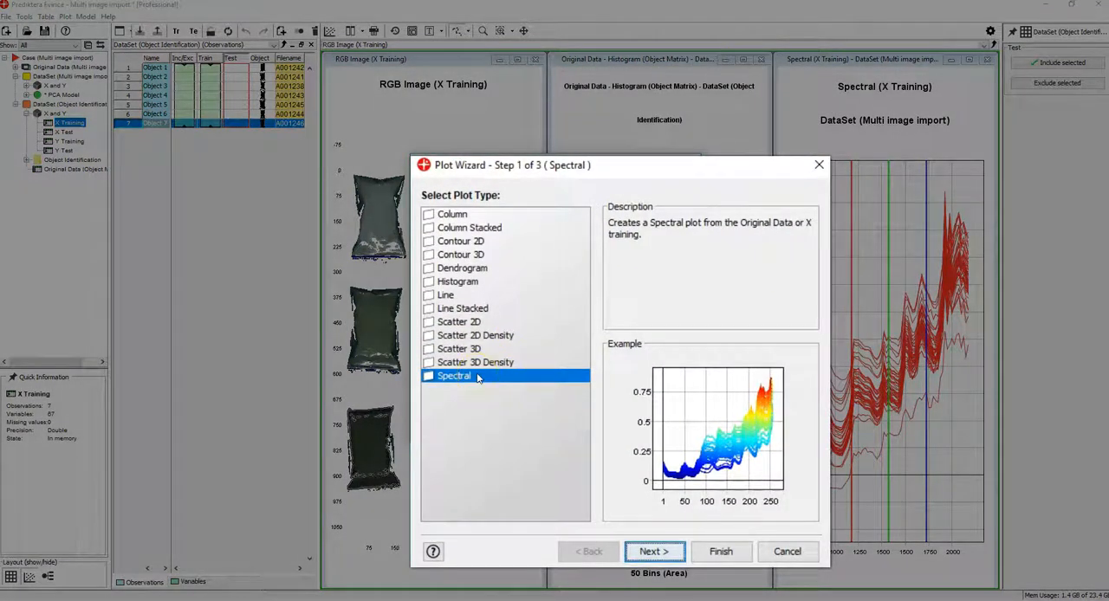
left_click(719, 551)
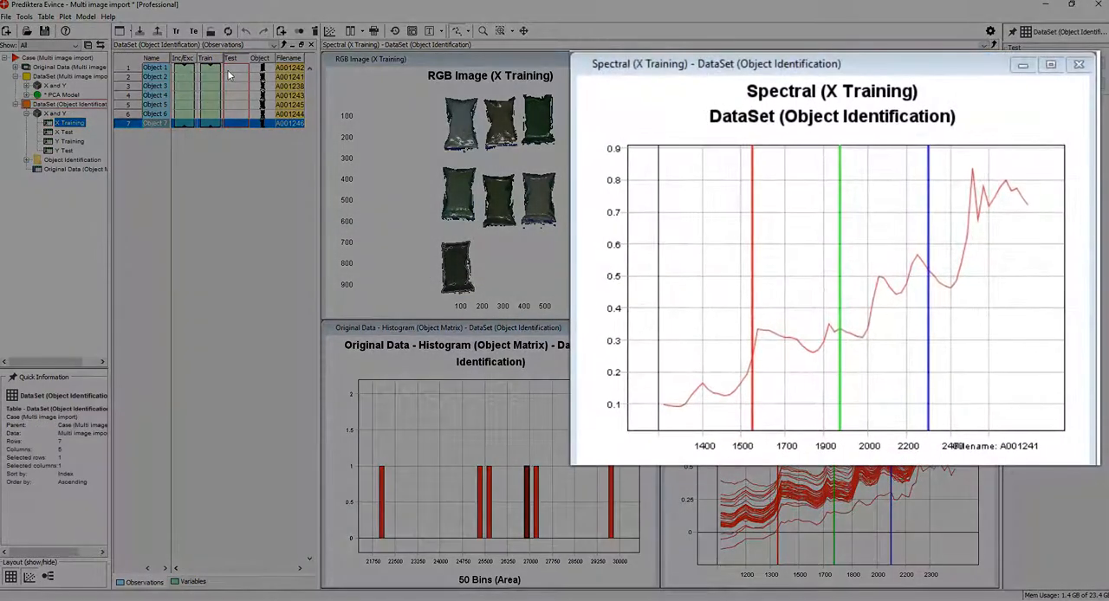
Compare the average spectra of individual objects, finishing with all seven objects selected in the table.
left_click(227, 70)
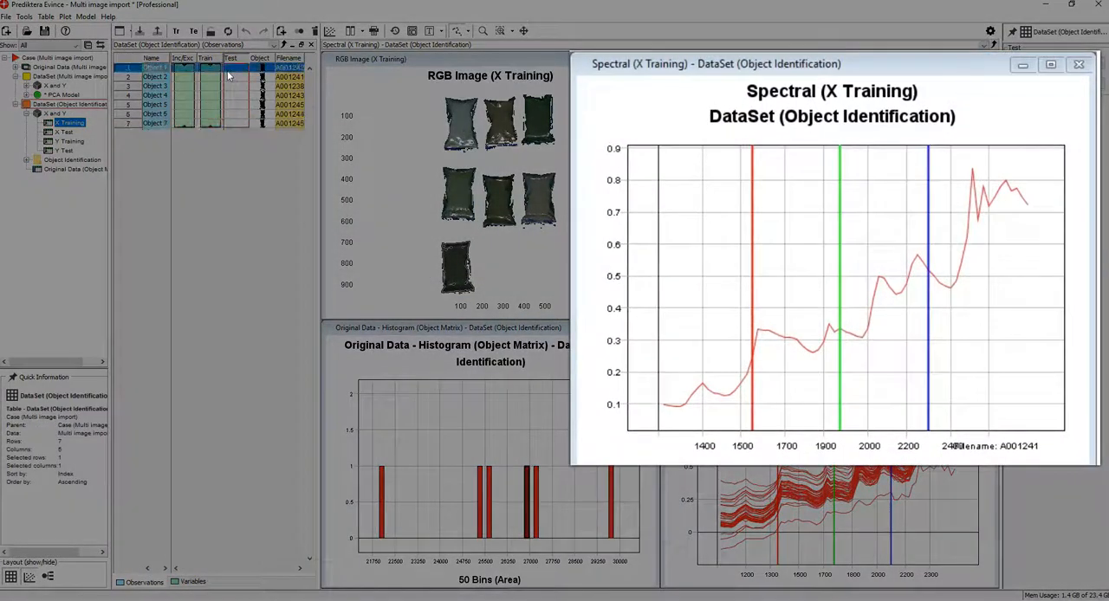
left_click(234, 80)
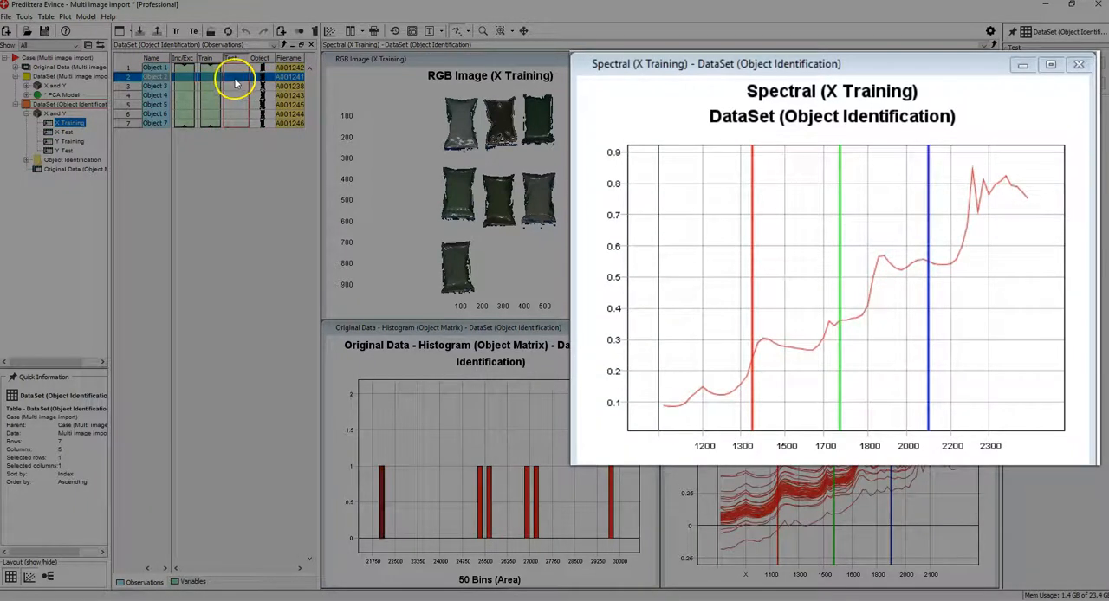
left_click(232, 86)
left_click(240, 67)
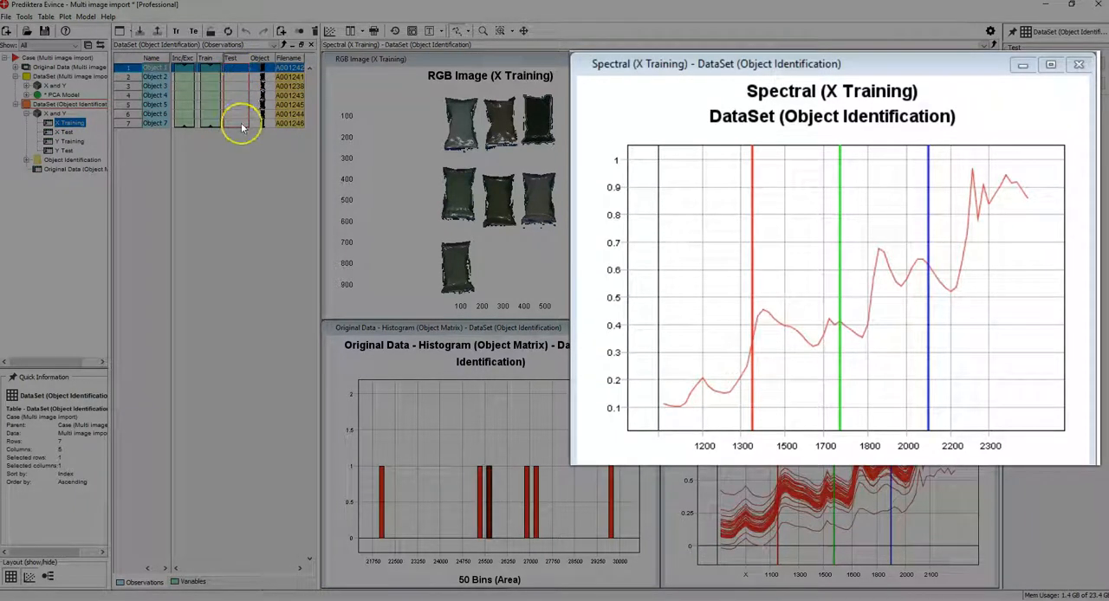
left_click(241, 123, "shift")
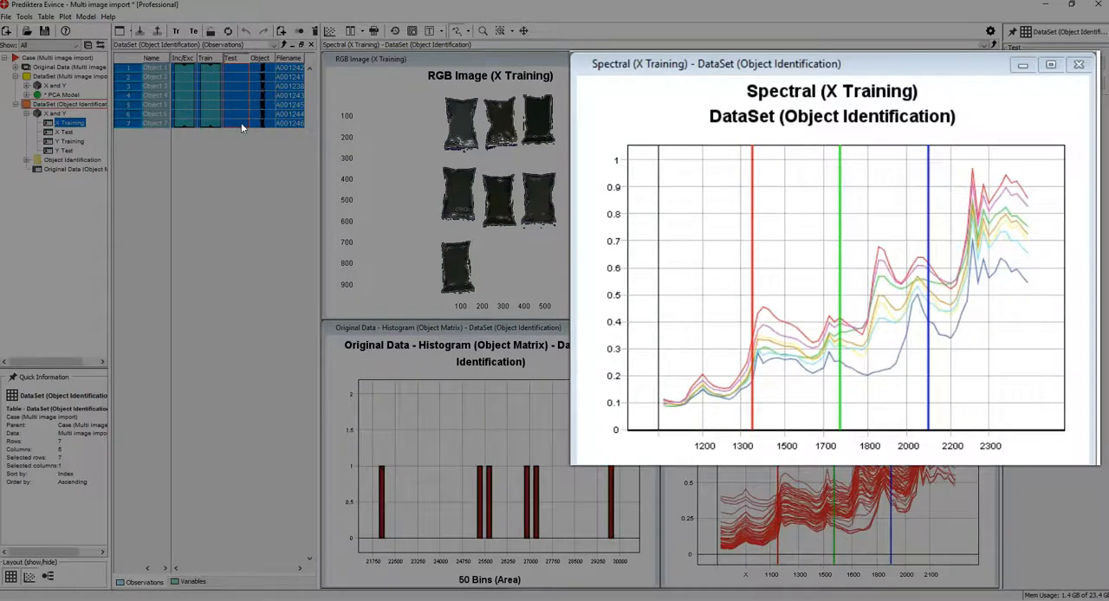
left_click(230, 126)
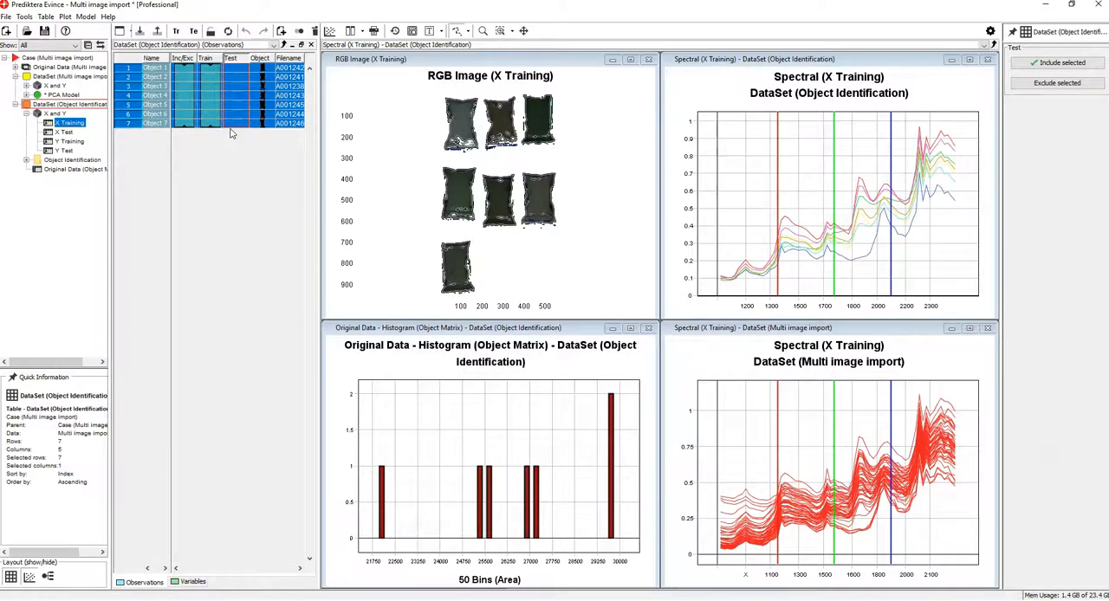
Maximize the object histogram and change its X data range to D1 and finally to Roundness.
left_click(631, 328)
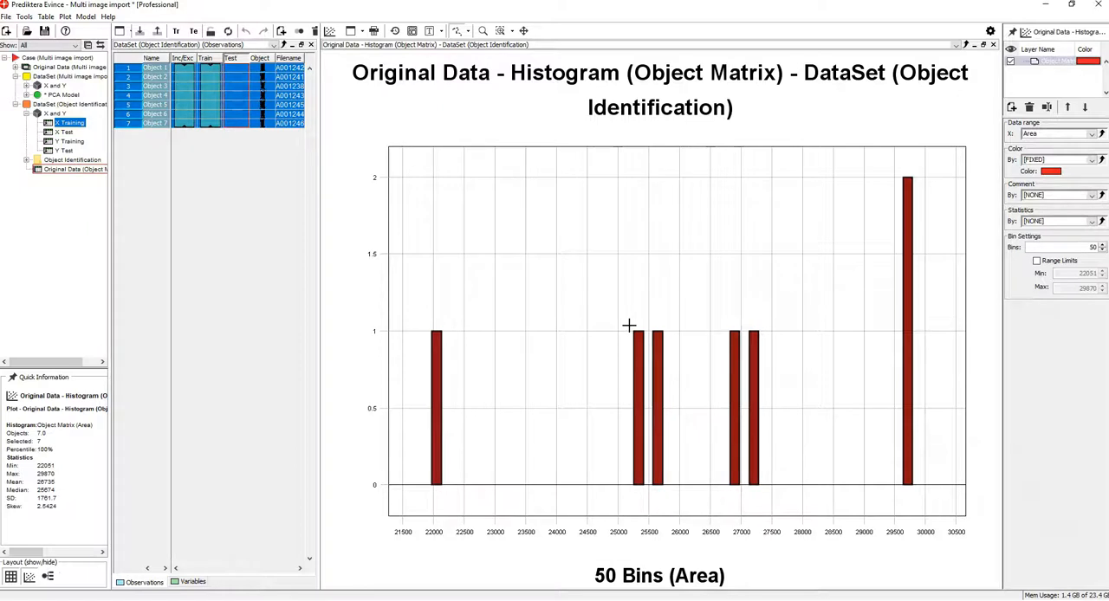
left_click(539, 369)
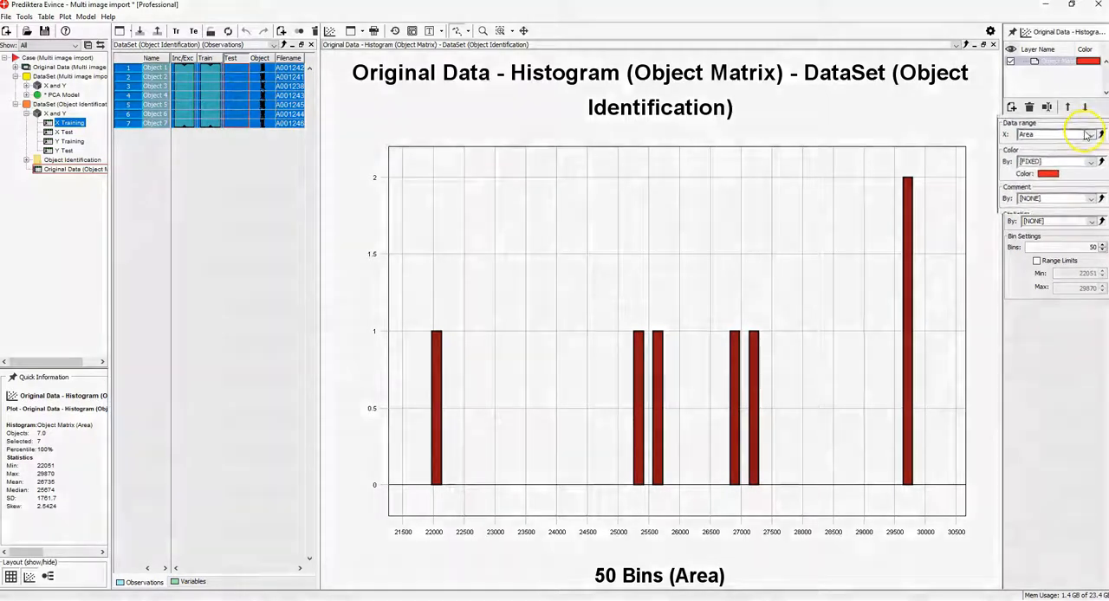
left_click(1088, 135)
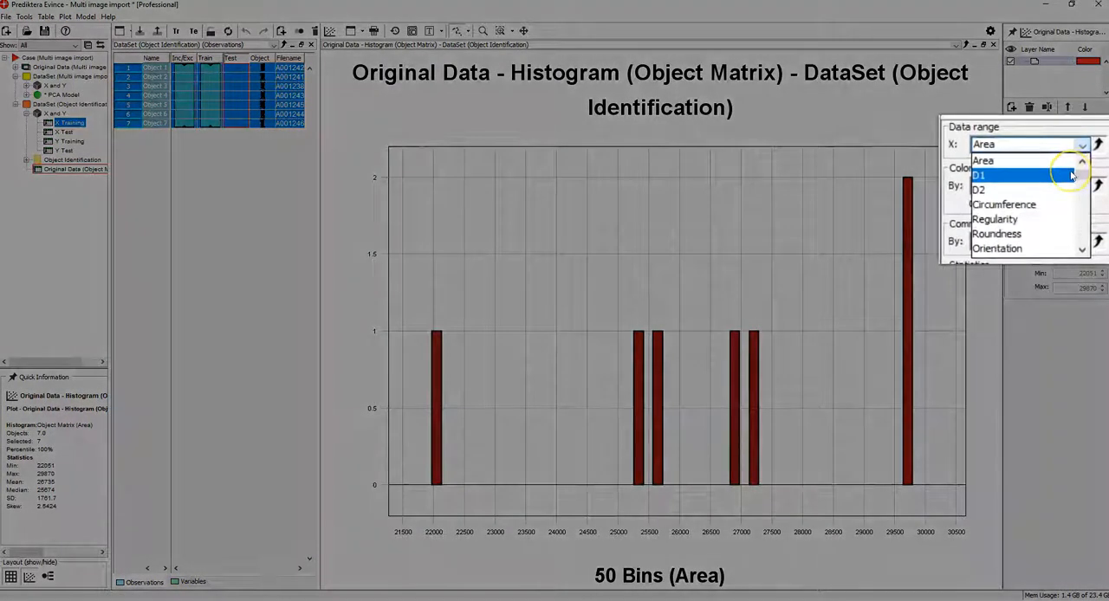
left_click(1074, 153)
left_click(1083, 146)
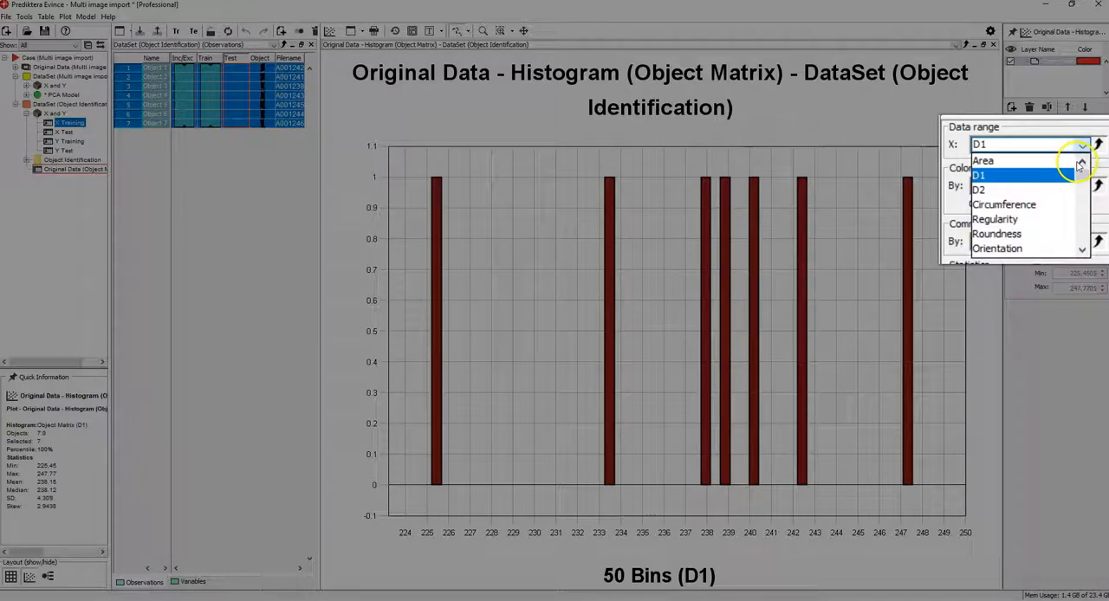
left_click(1070, 233)
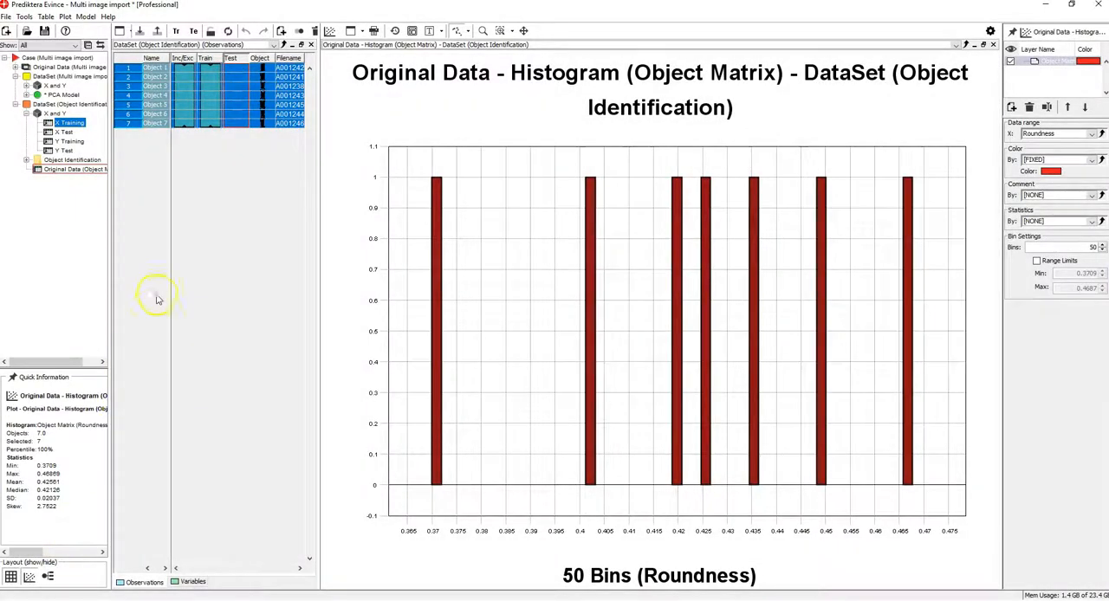
Add a new Y variable named "Vanilla %" with data value 0 to the seven objects and widen the table to show its column.
left_click(247, 71)
right_click(262, 76)
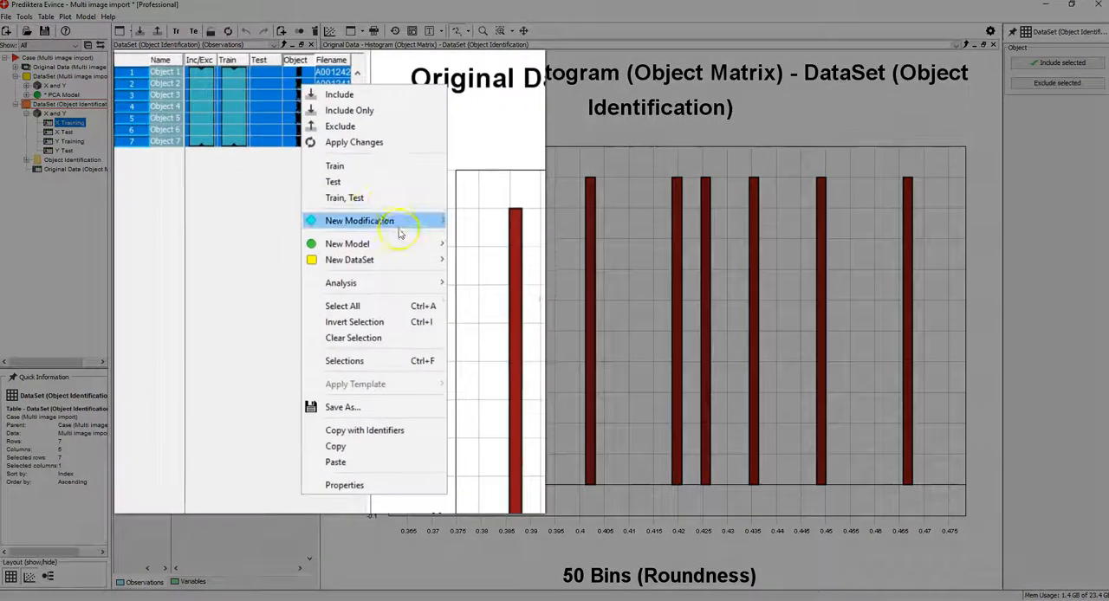
mouse_move(353, 188)
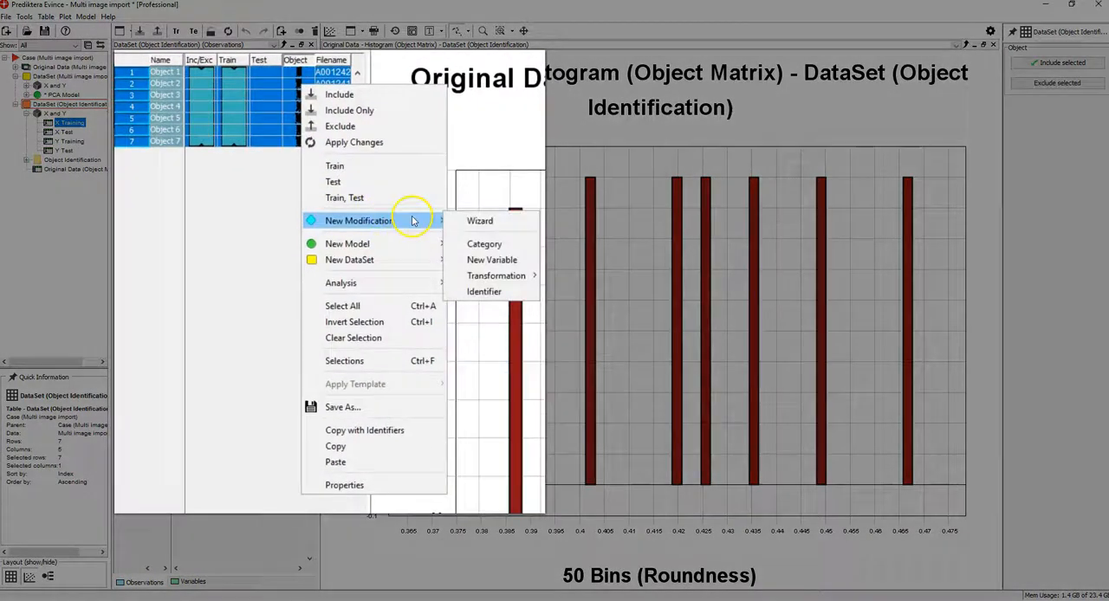
left_click(491, 260)
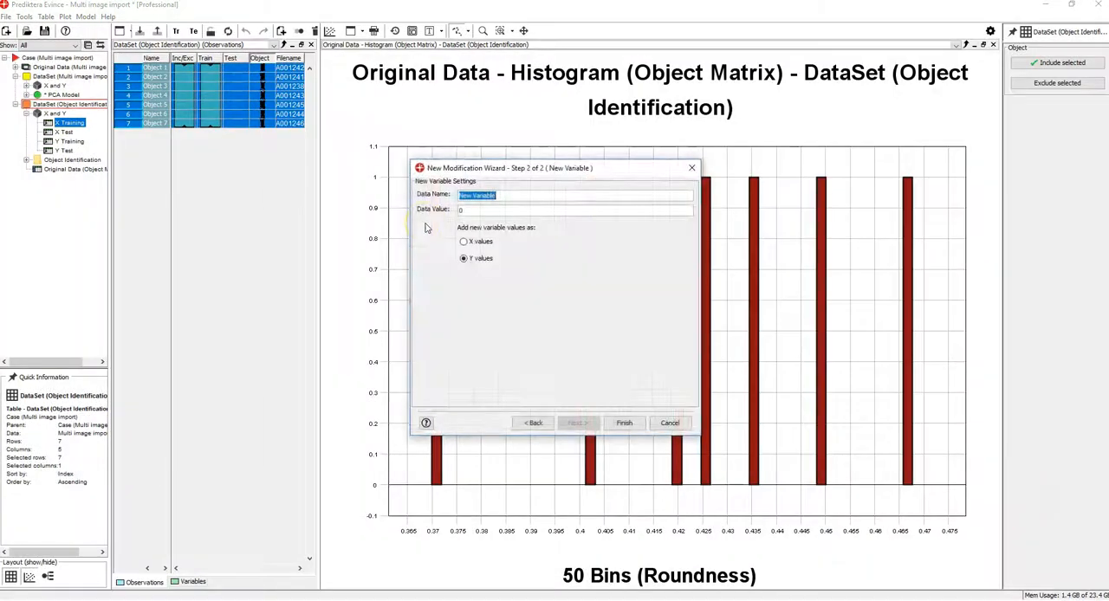
key("BackSpace")
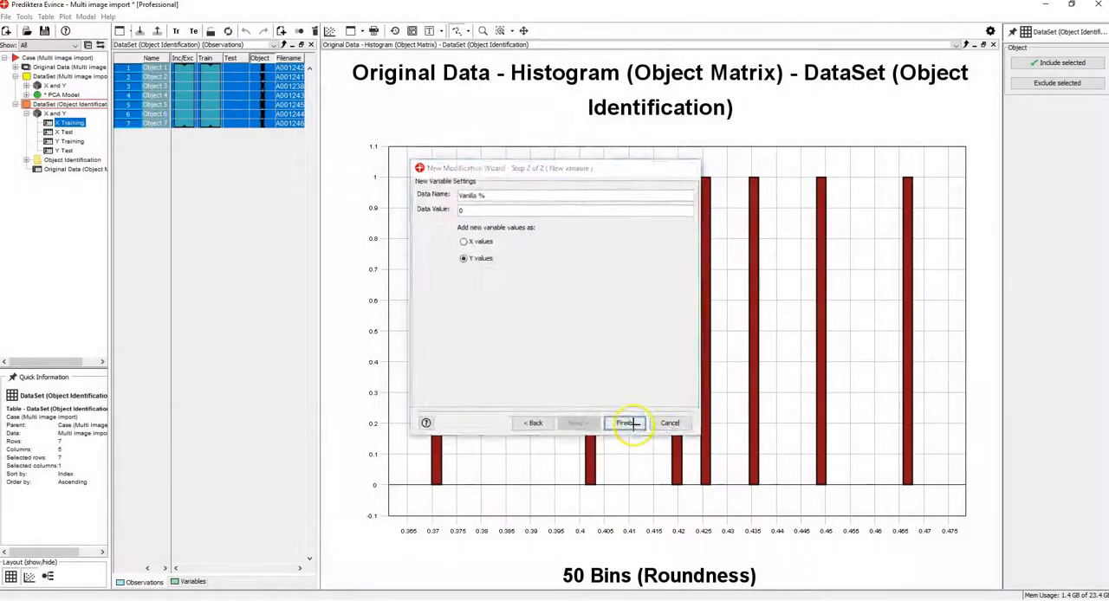
left_click(714, 533)
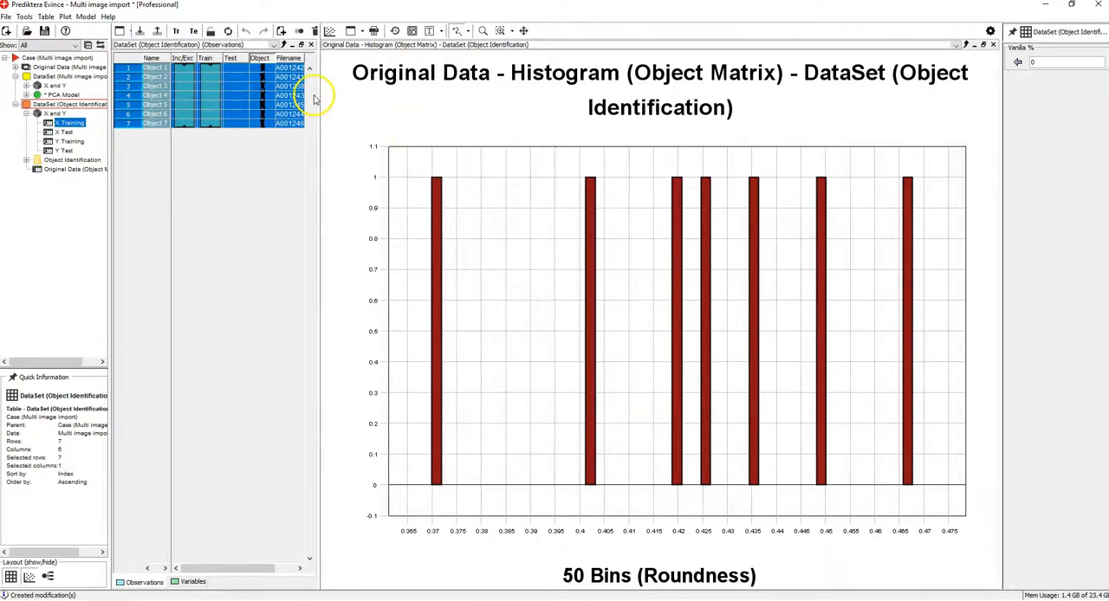
left_click_drag(317, 94, 392, 99)
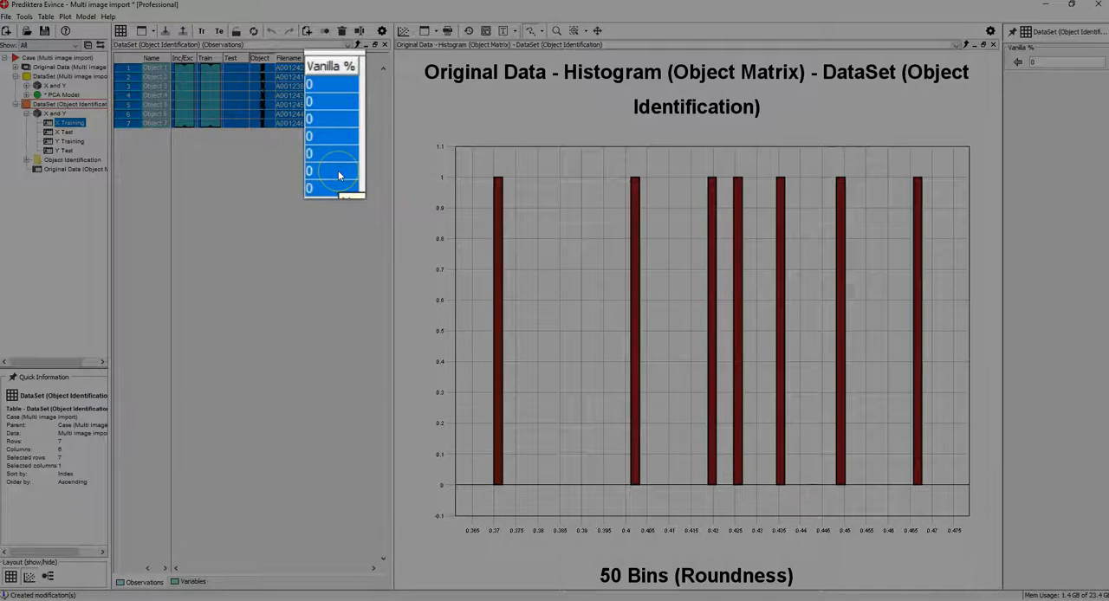
Add a new Y variable named "Baking soda %" with data value 0 to the seven selected objects.
right_click(324, 90)
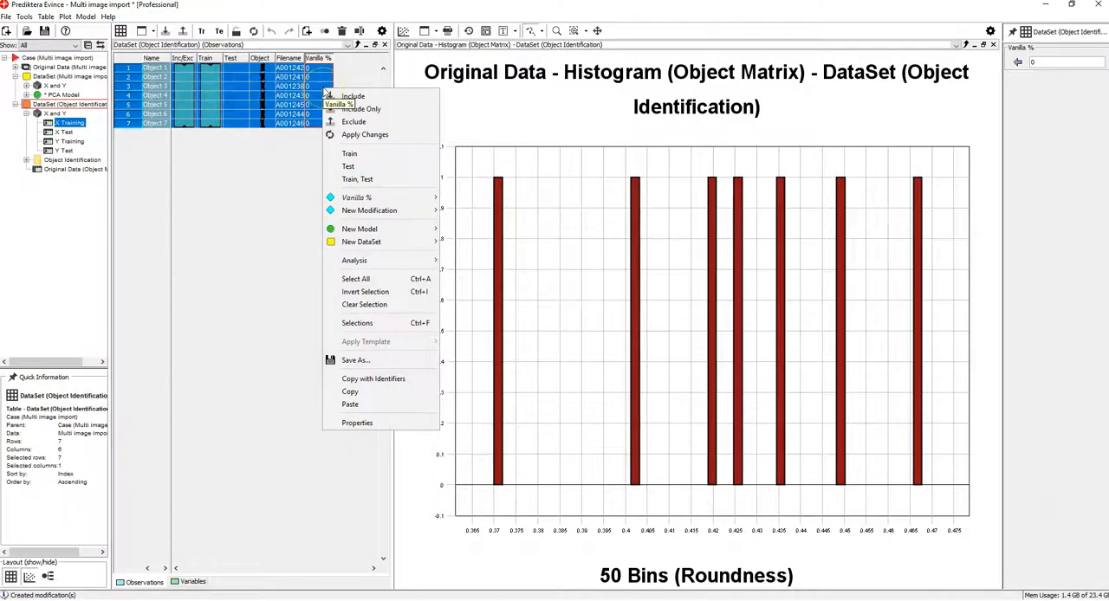
mouse_move(391, 210)
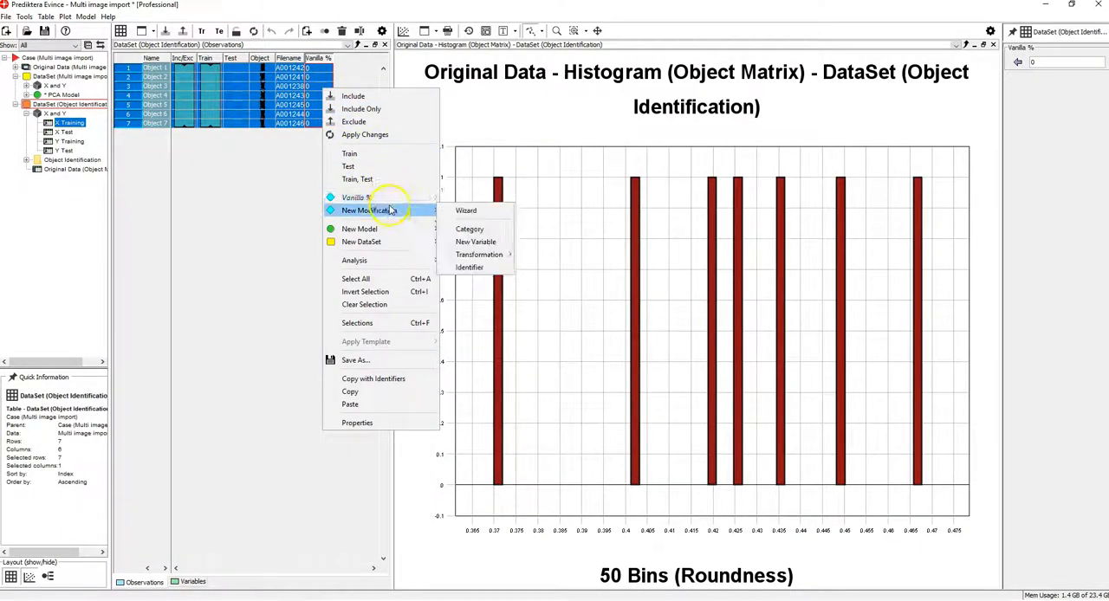
left_click(478, 242)
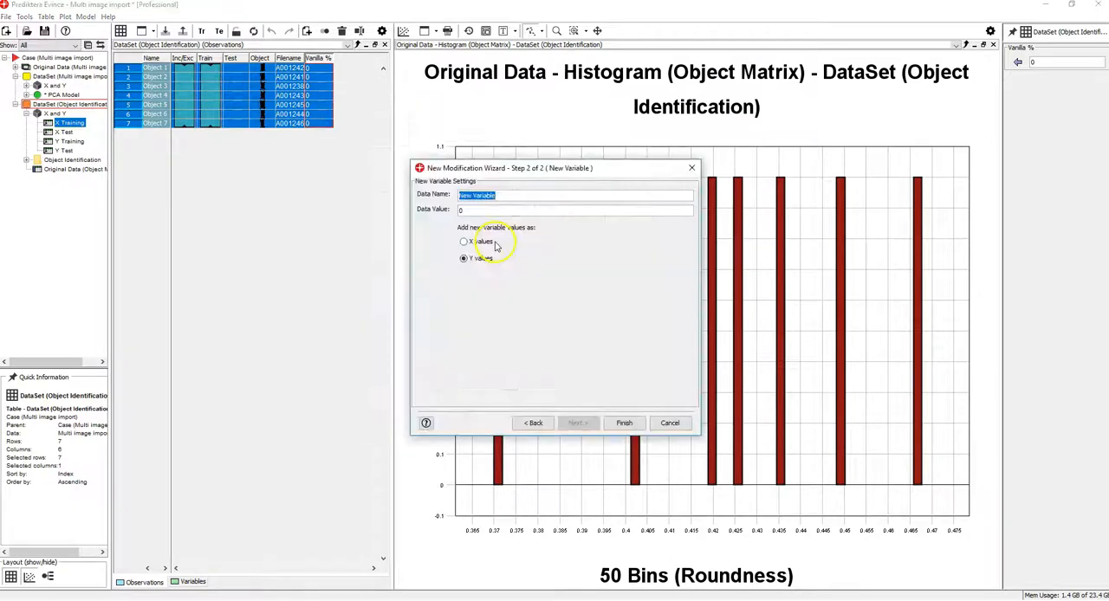
key("BackSpace")
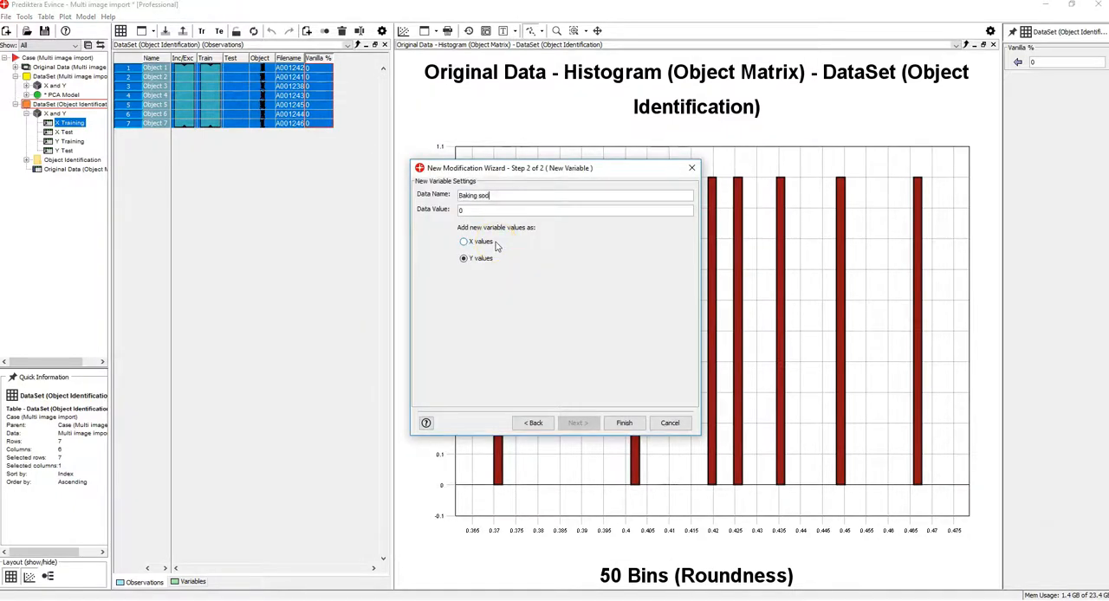
left_click(623, 423)
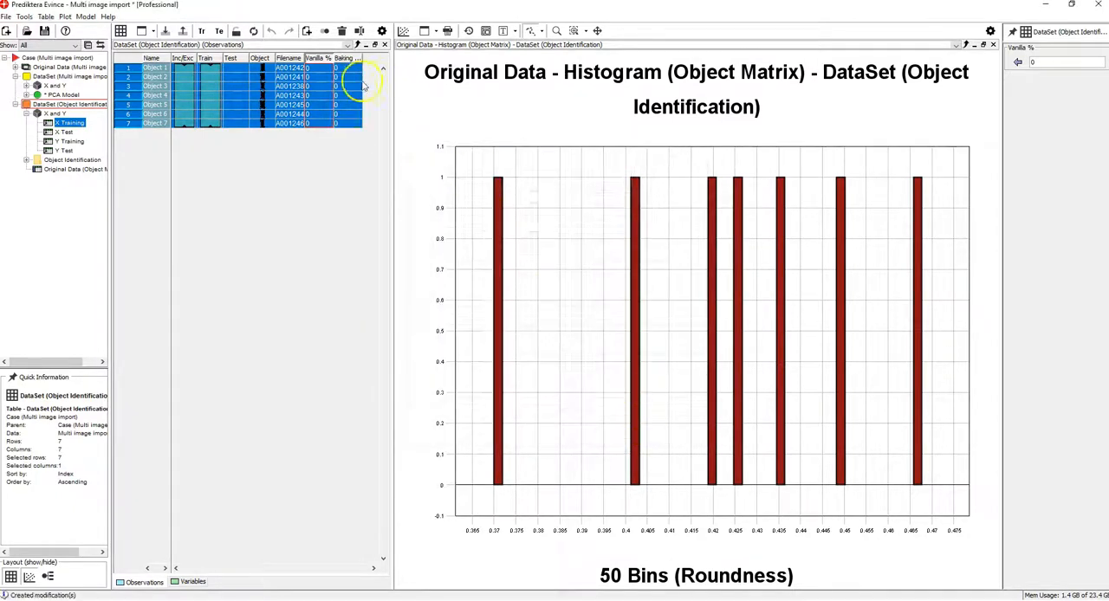
Add a Y variable named "Potato starch %" with data value 0 to the seven objects and widen the table to show its column.
right_click(353, 80)
mouse_move(421, 205)
left_click(502, 235)
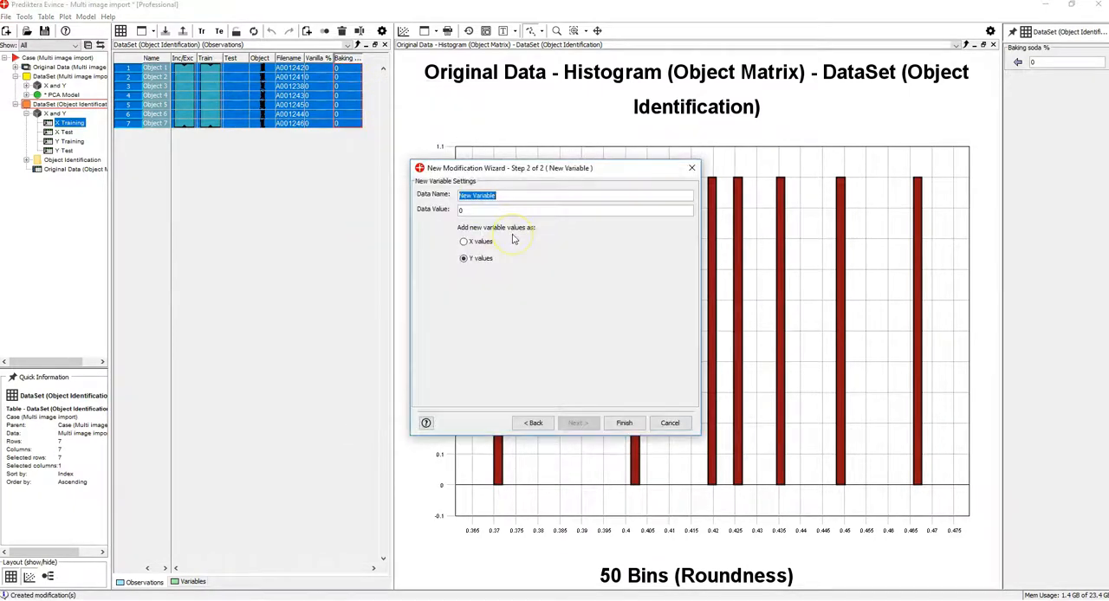
key("BackSpace")
type("Potato starch %")
left_click(624, 423)
left_click_drag(393, 92, 440, 87)
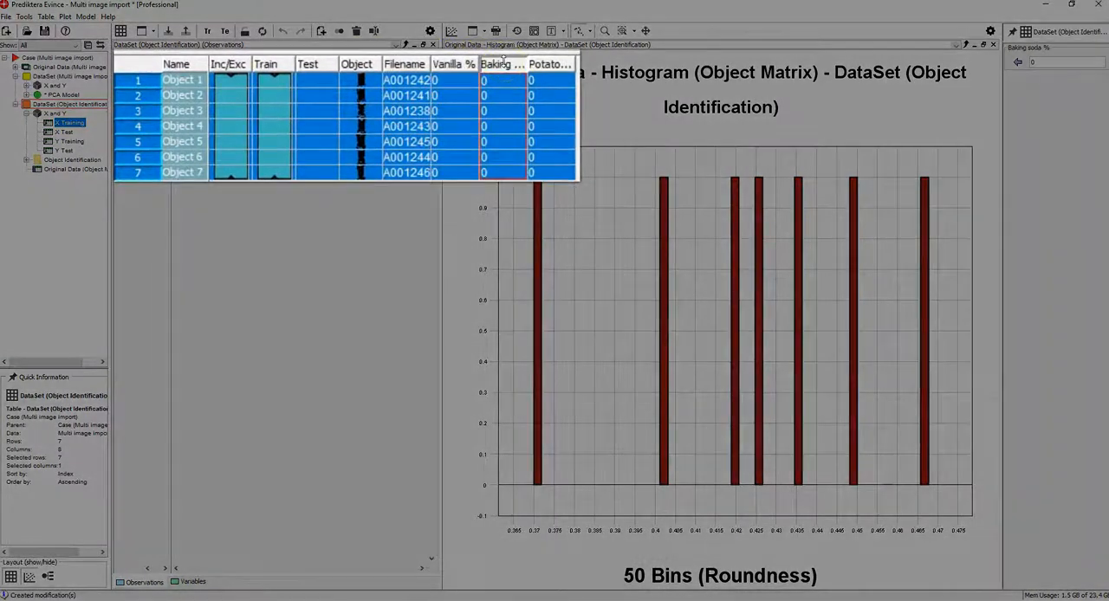
Set the Vanilla % value of Object 1 to 20.
left_click(551, 62)
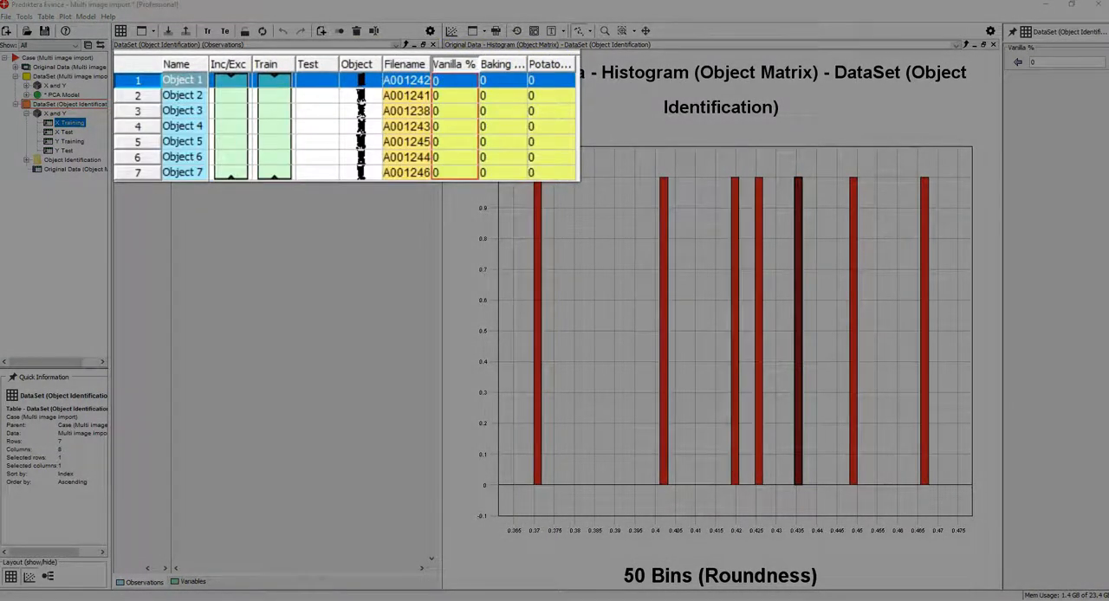
double_click(461, 83)
left_click_drag(459, 82, 286, 88)
type("20")
left_click(428, 95)
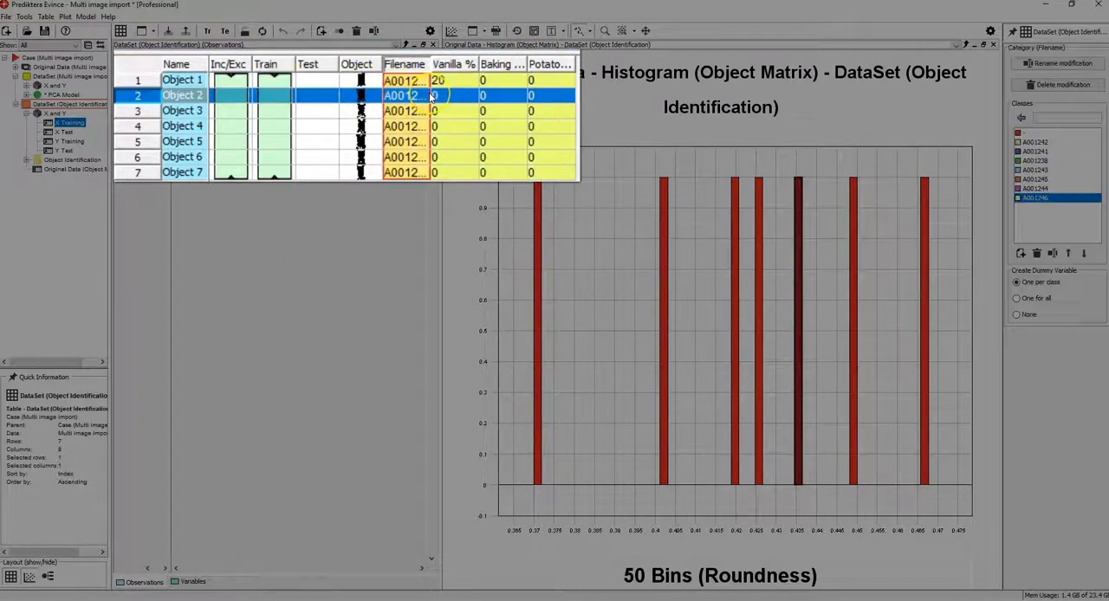
left_click(429, 85)
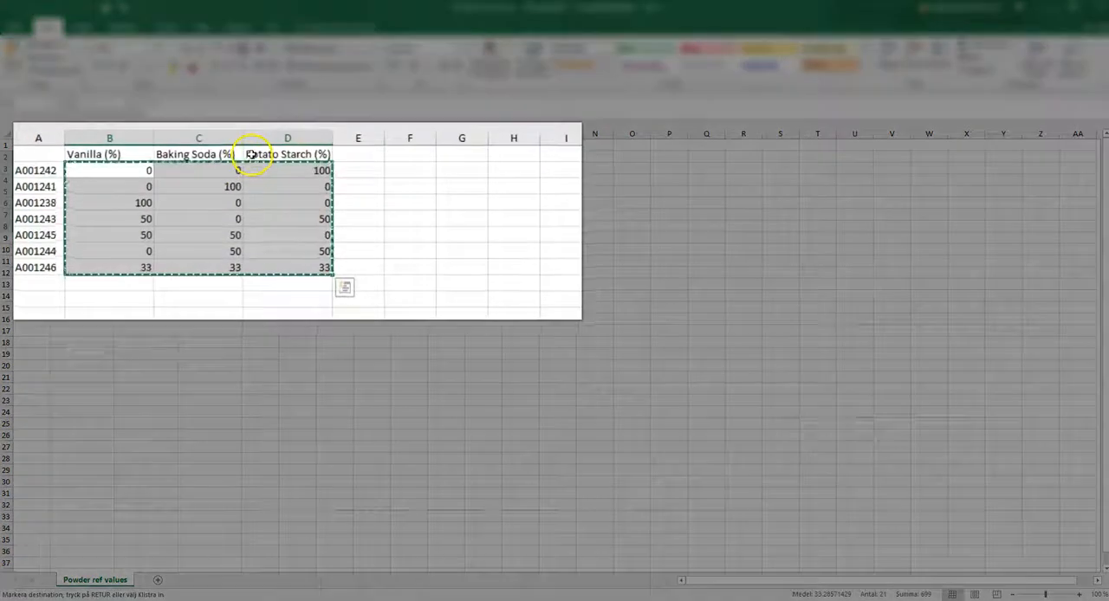
Copy the vanilla, baking soda and potato starch reference values in Excel and paste them into the Evince table from Object 1's Vanilla % cell.
right_click(190, 167)
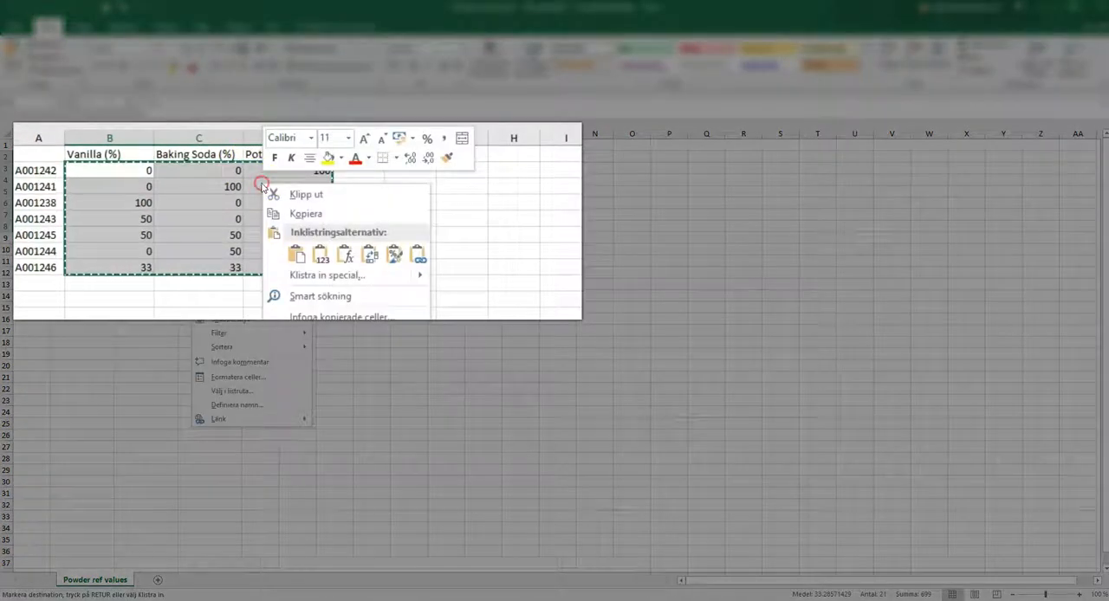
left_click(299, 213)
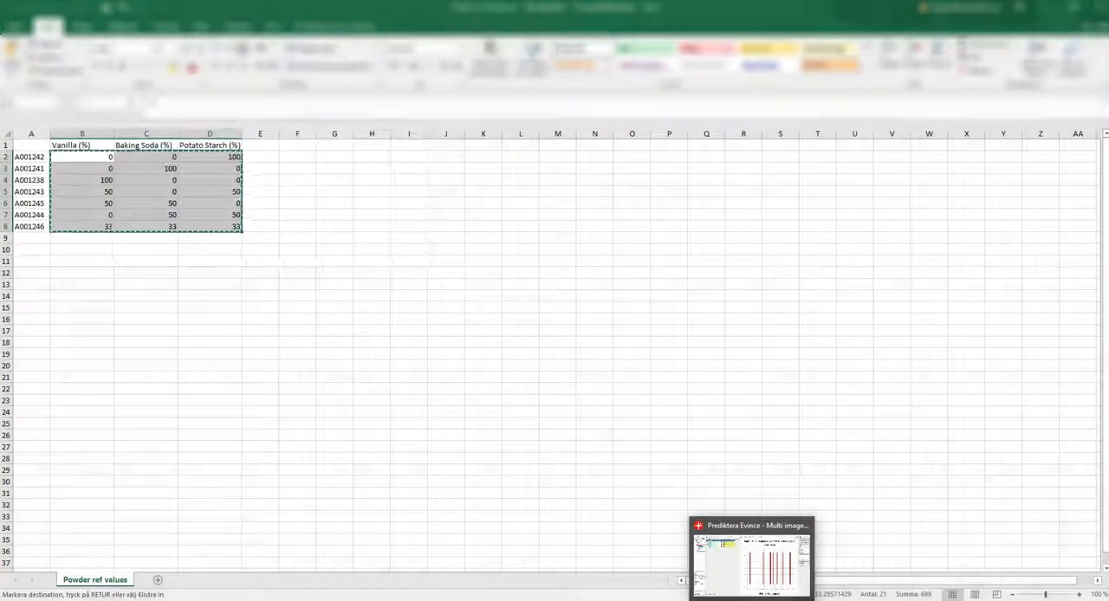
left_click(755, 572)
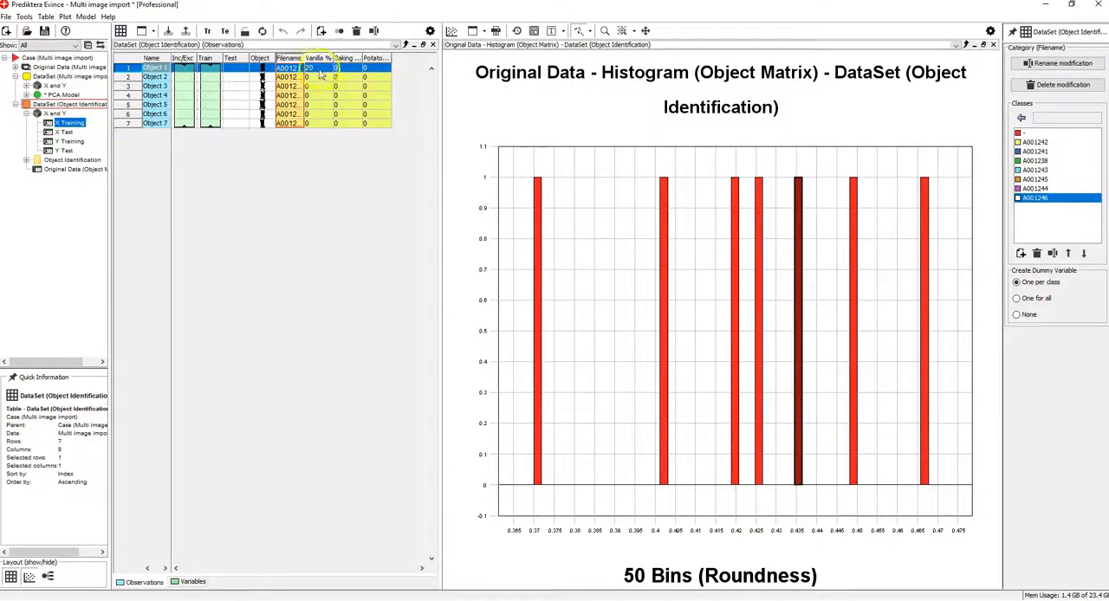
left_click(321, 68)
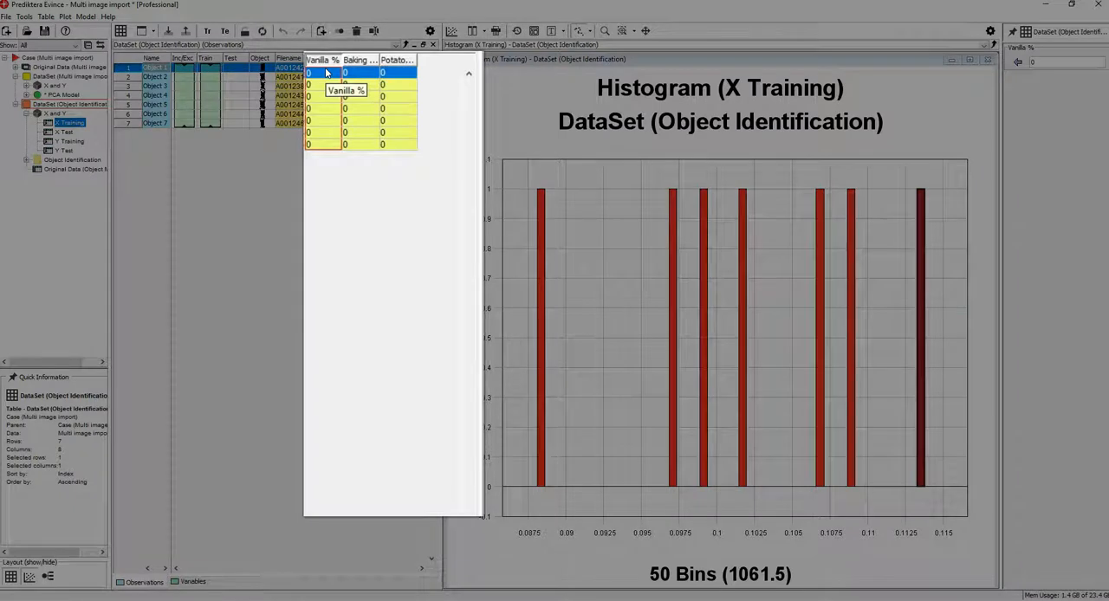
right_click(326, 74)
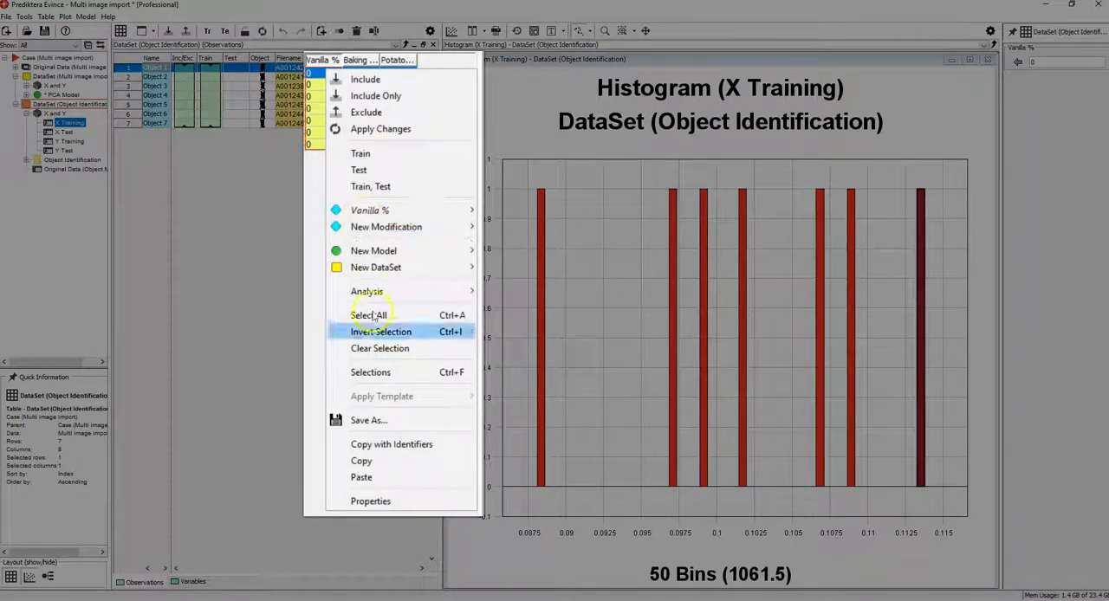
left_click(361, 478)
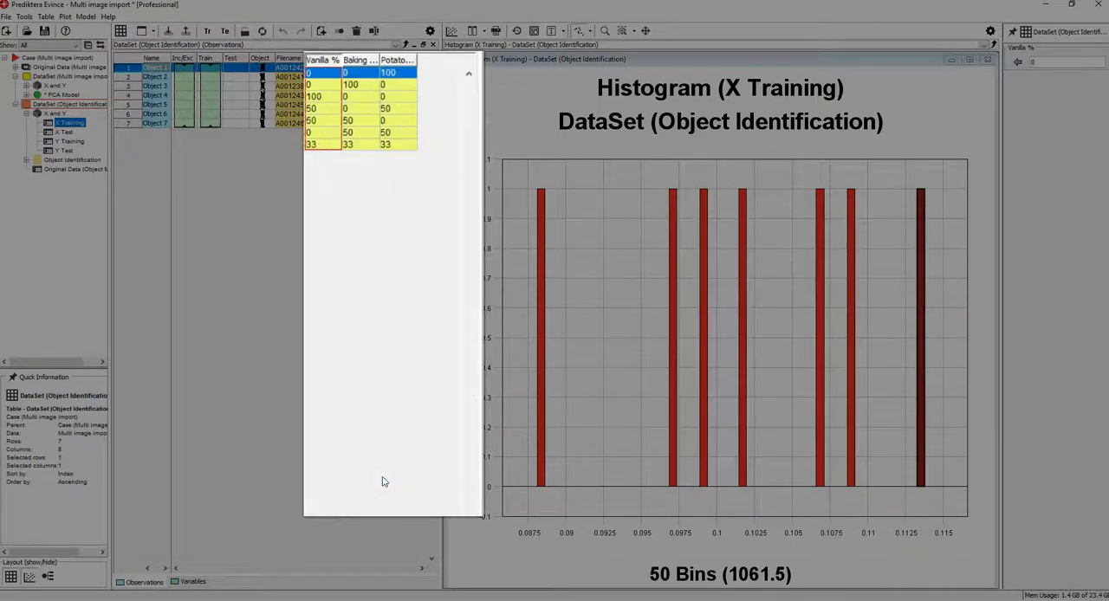
Close all plot windows and create a Multi Y PLS model of the Object Identification dataset with automatic components and full cross-validation.
left_click(451, 32)
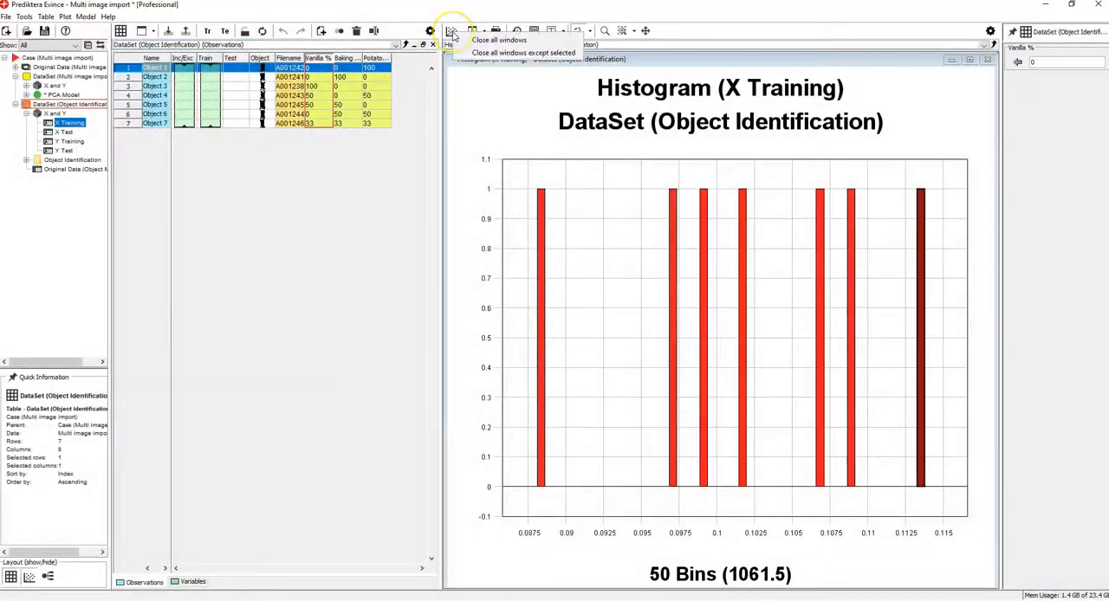
left_click(499, 40)
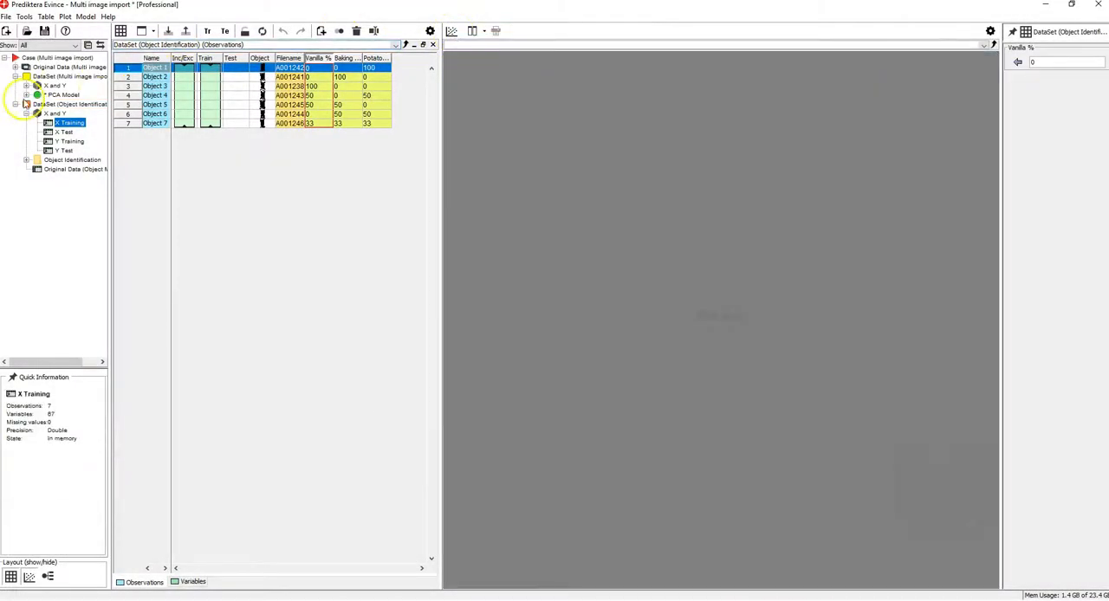
left_click(27, 104)
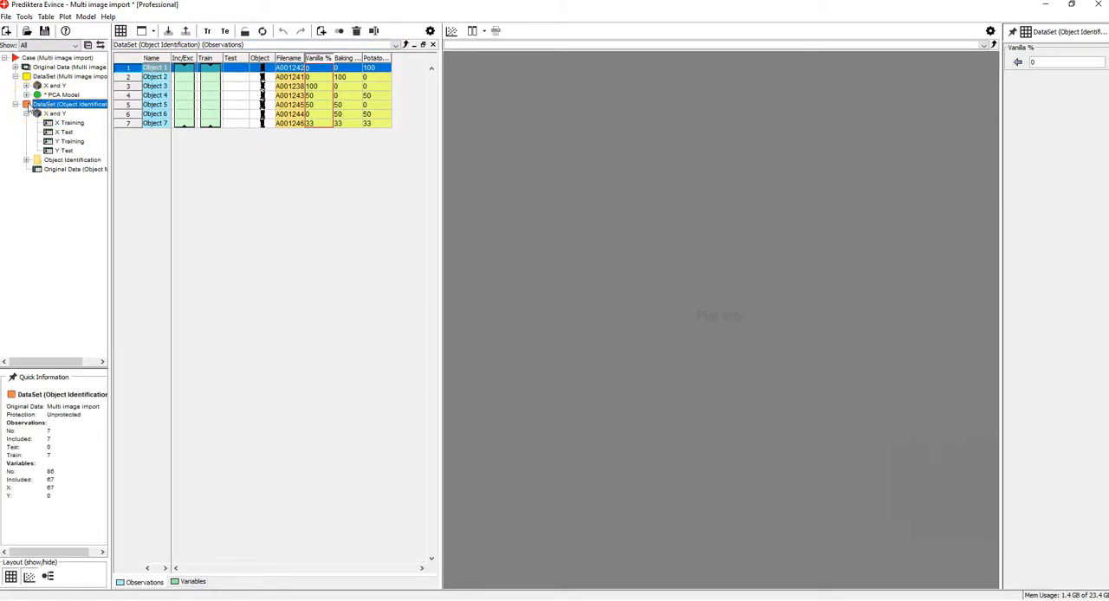
right_click(29, 105)
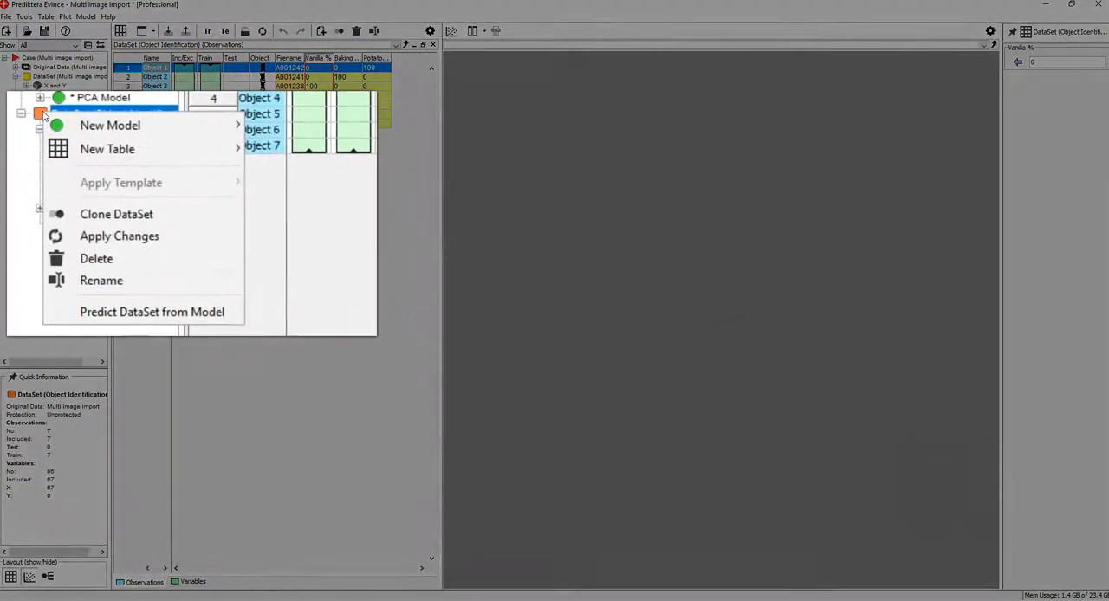
mouse_move(36, 114)
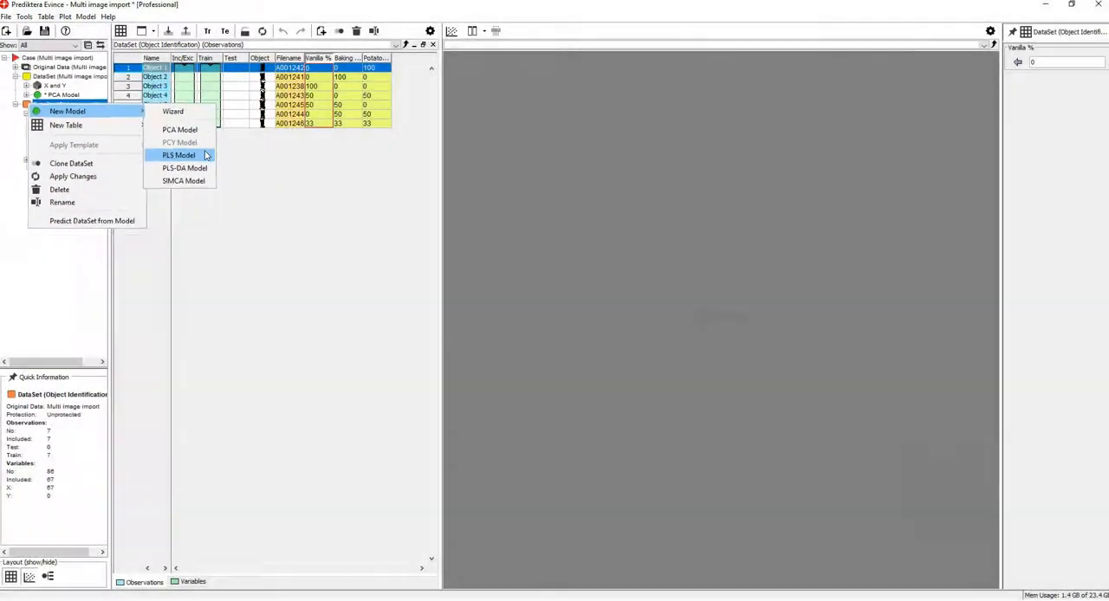
left_click(201, 155)
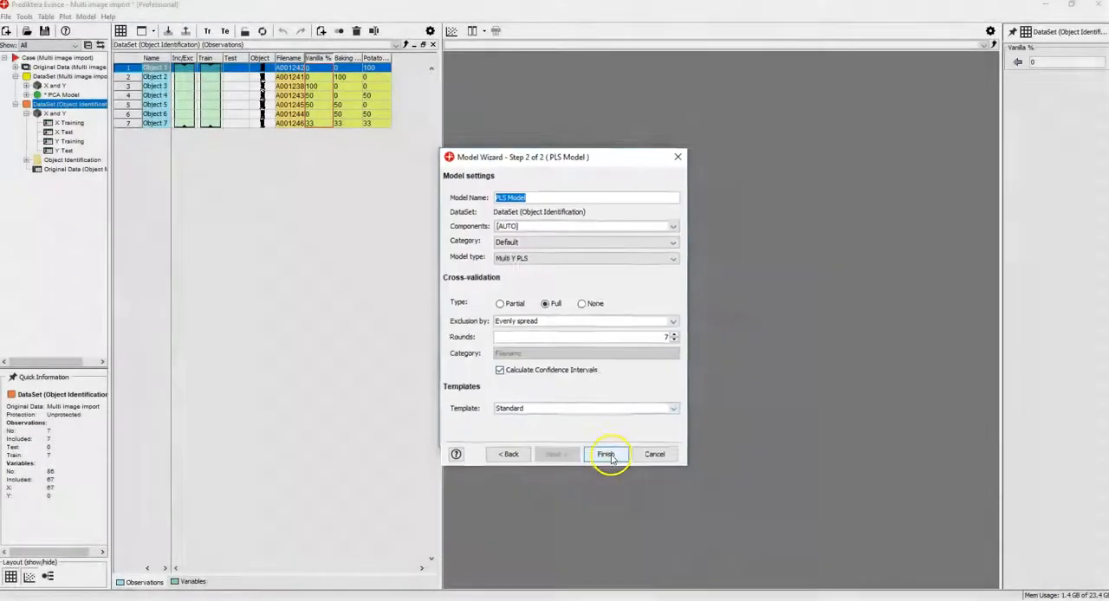
left_click(599, 439)
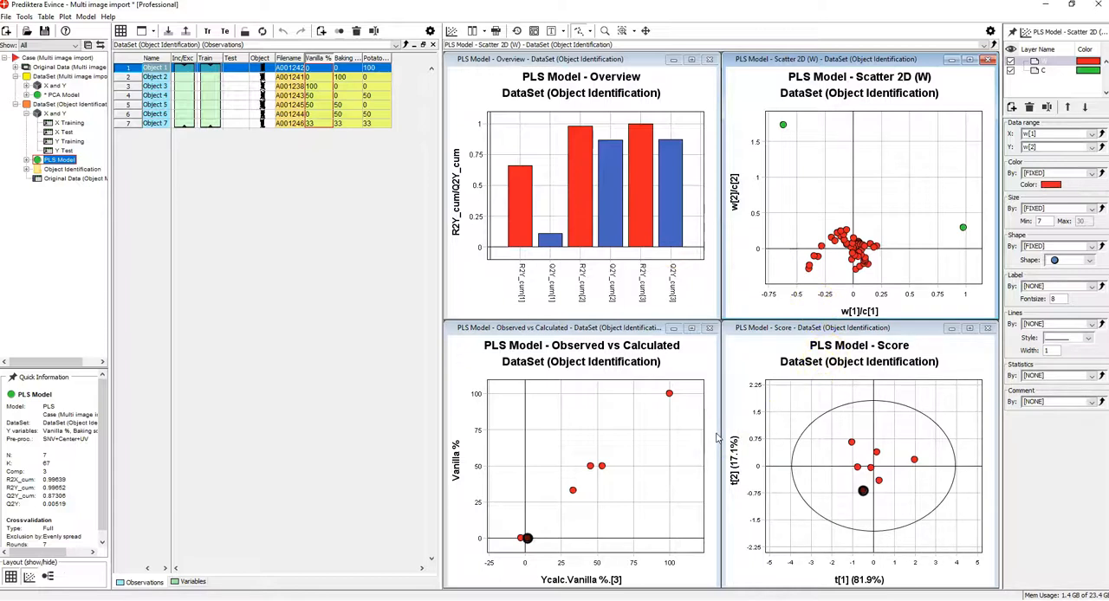
Enlarge the PLS Overview plot, examine the R2Y and Q2Y values of the second and third components, and restore the plot layout.
left_click(691, 60)
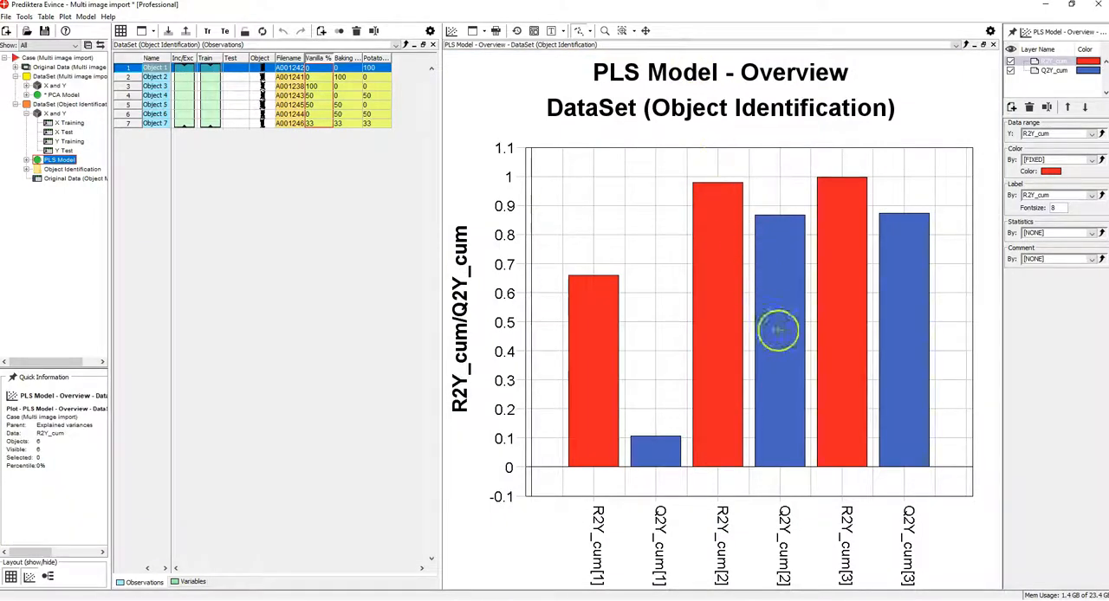
mouse_move(784, 340)
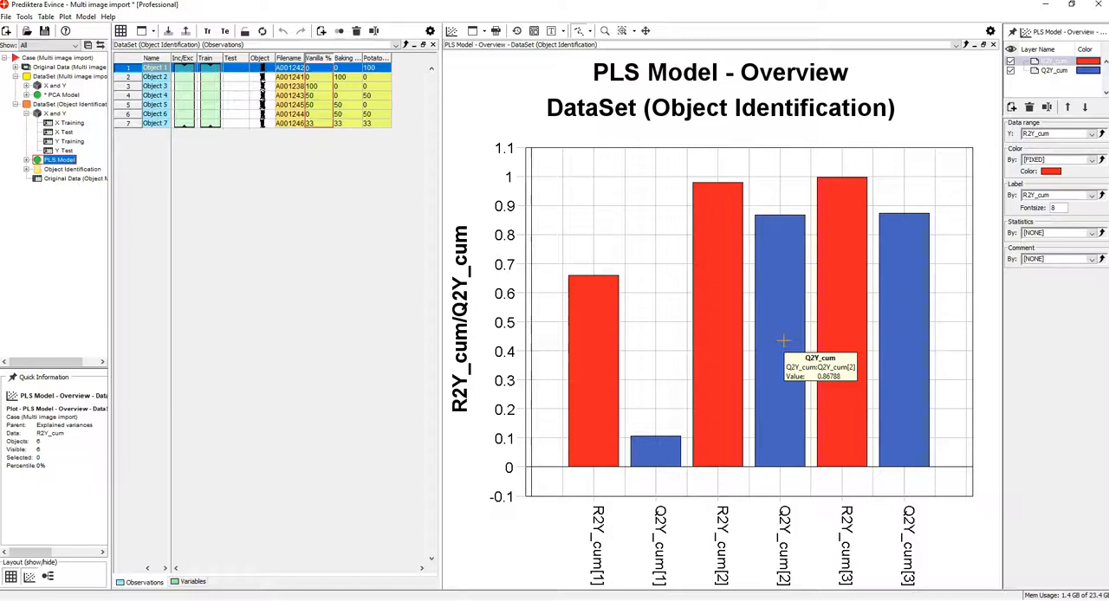
left_click(784, 340)
mouse_move(809, 313)
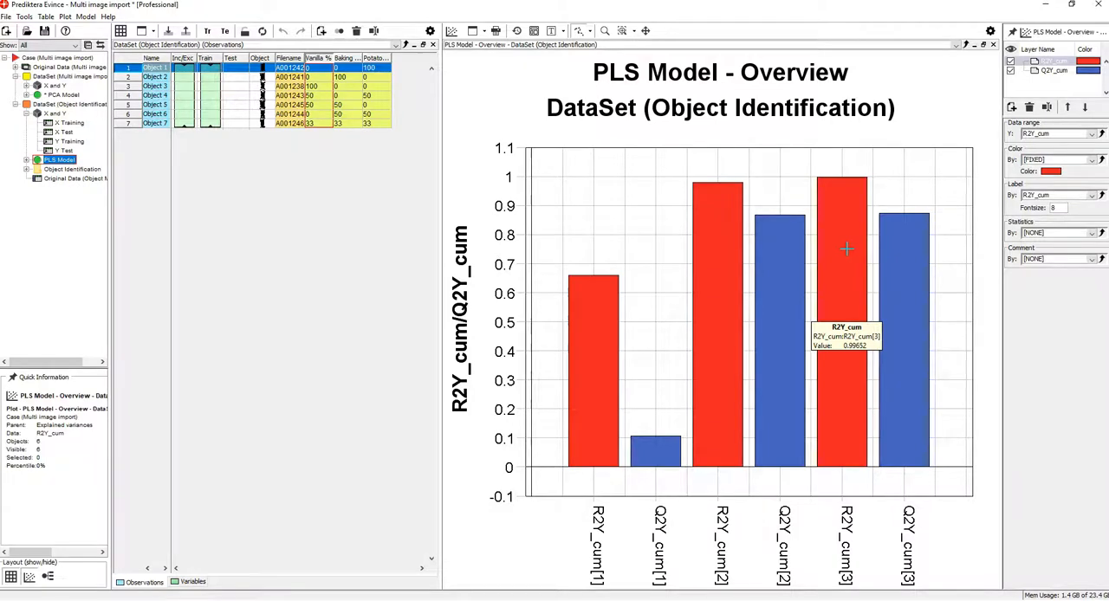
left_click(898, 245)
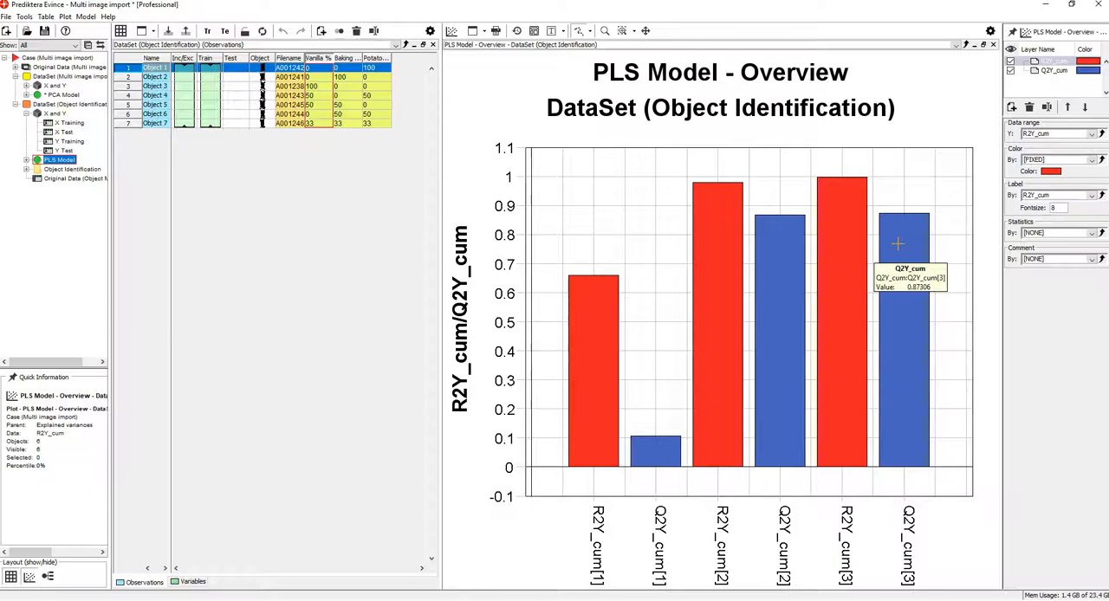
left_click(982, 45)
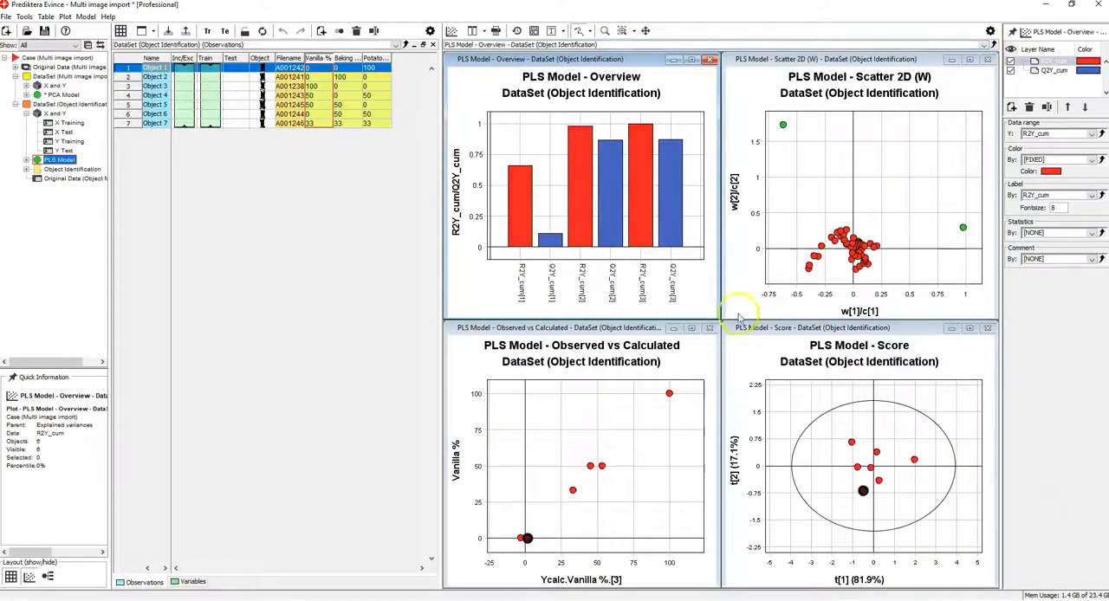
Maximize the Observed vs Calculated plot, add a linear regression line for Vanilla %, and show the regression statistics in the plot.
left_click(691, 329)
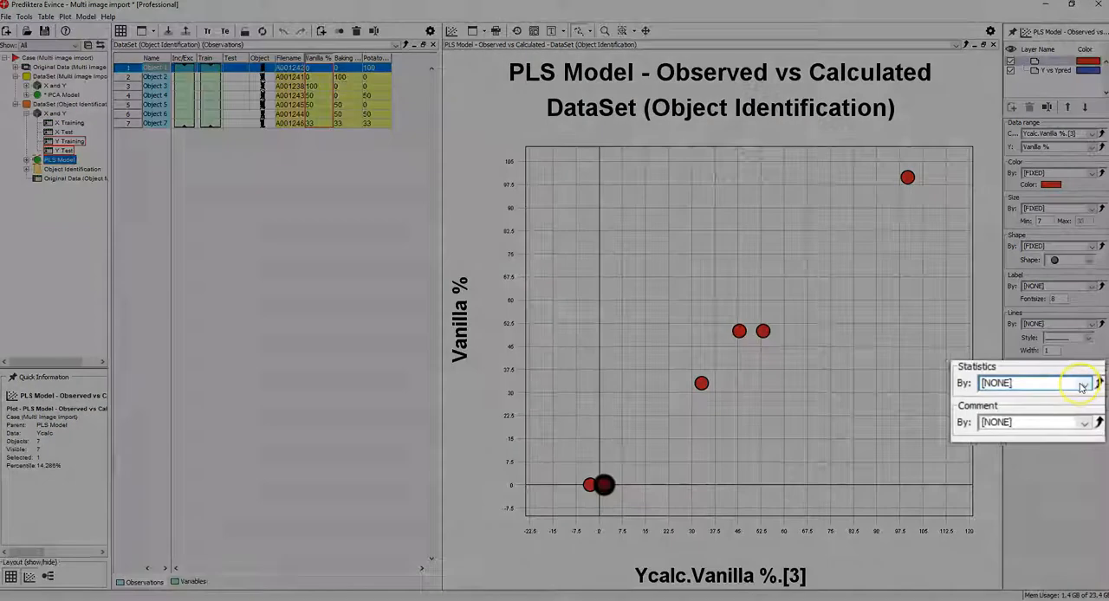
left_click(1082, 386)
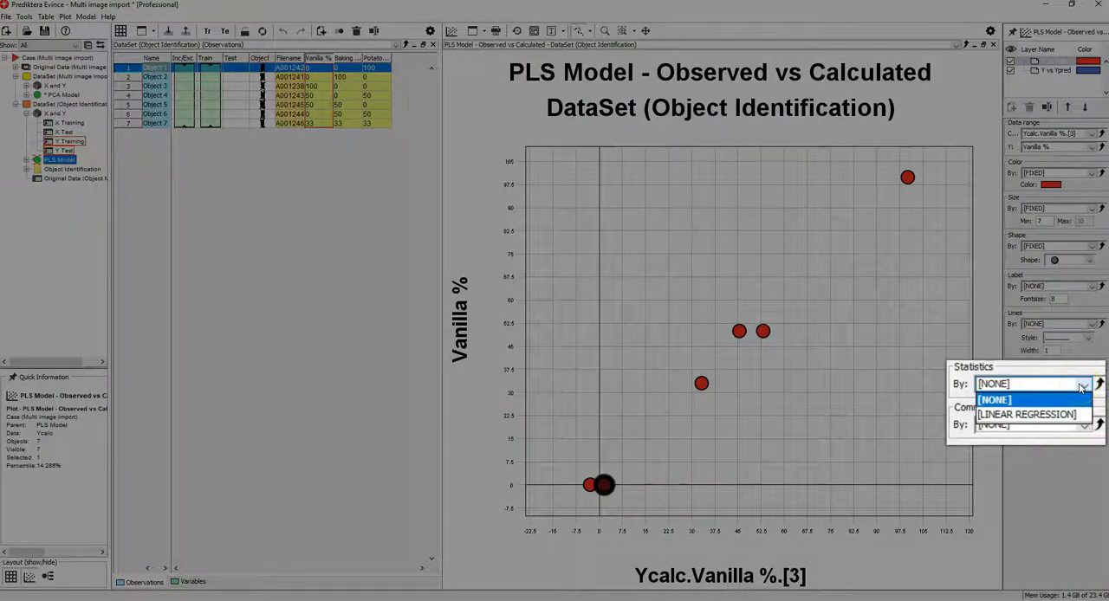
left_click(1074, 415)
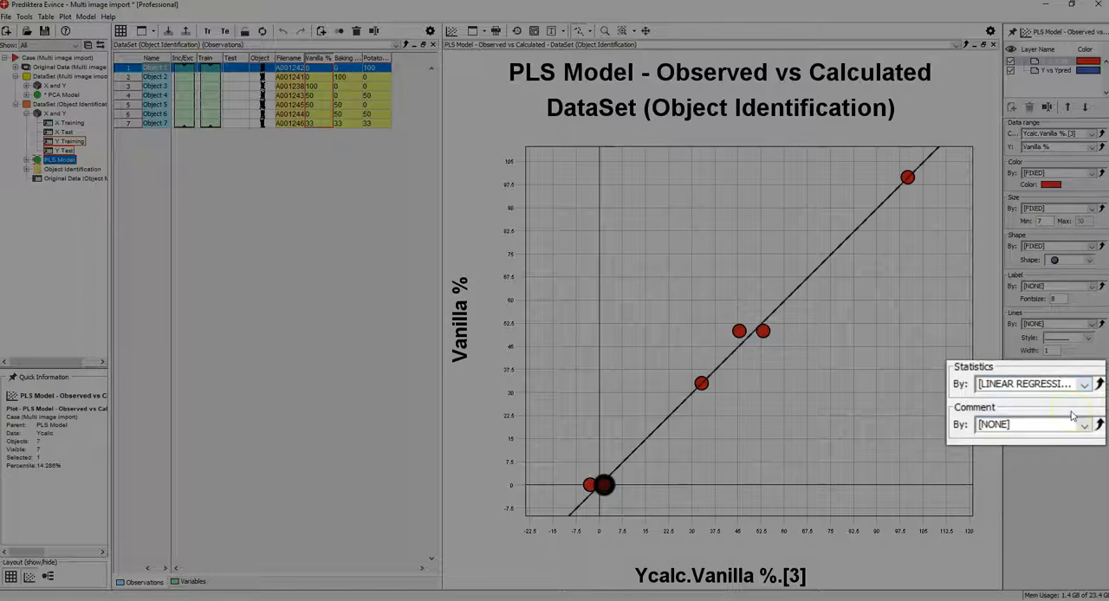
left_click(1099, 384)
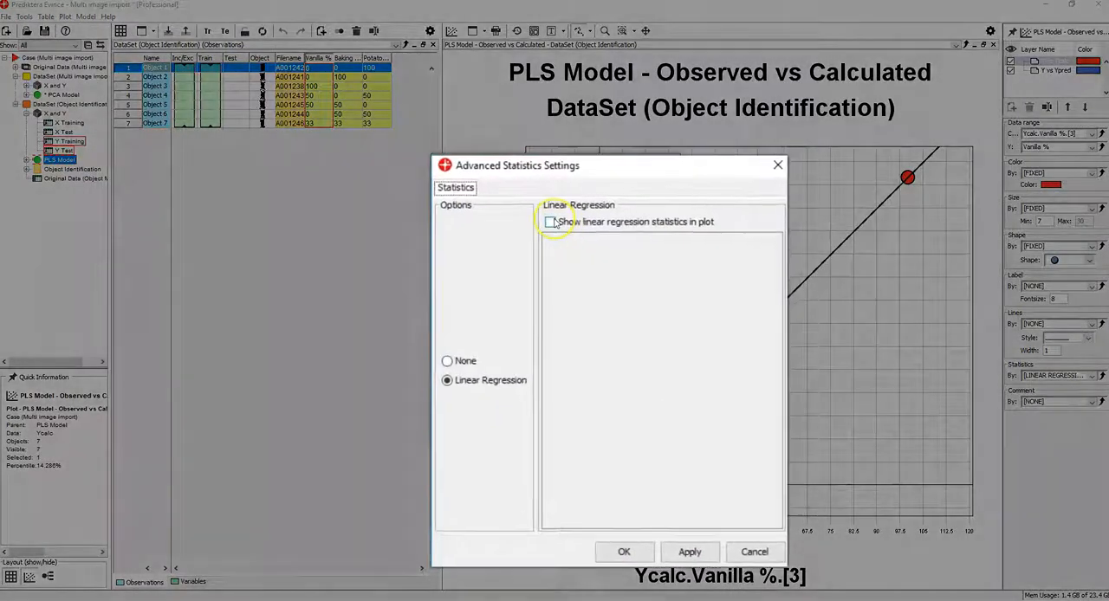
left_click(555, 223)
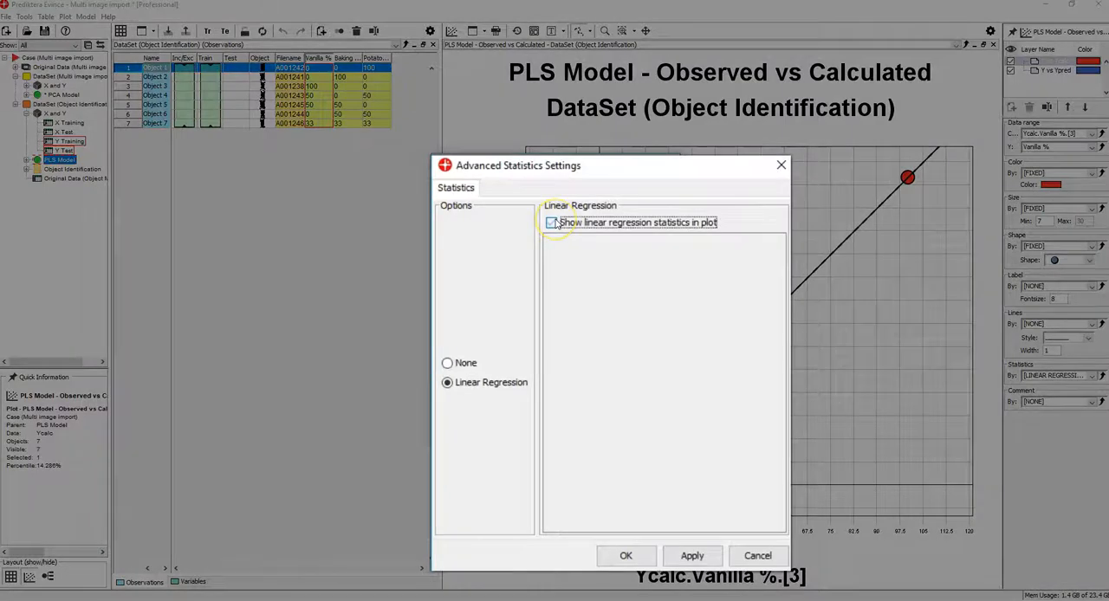
left_click(626, 552)
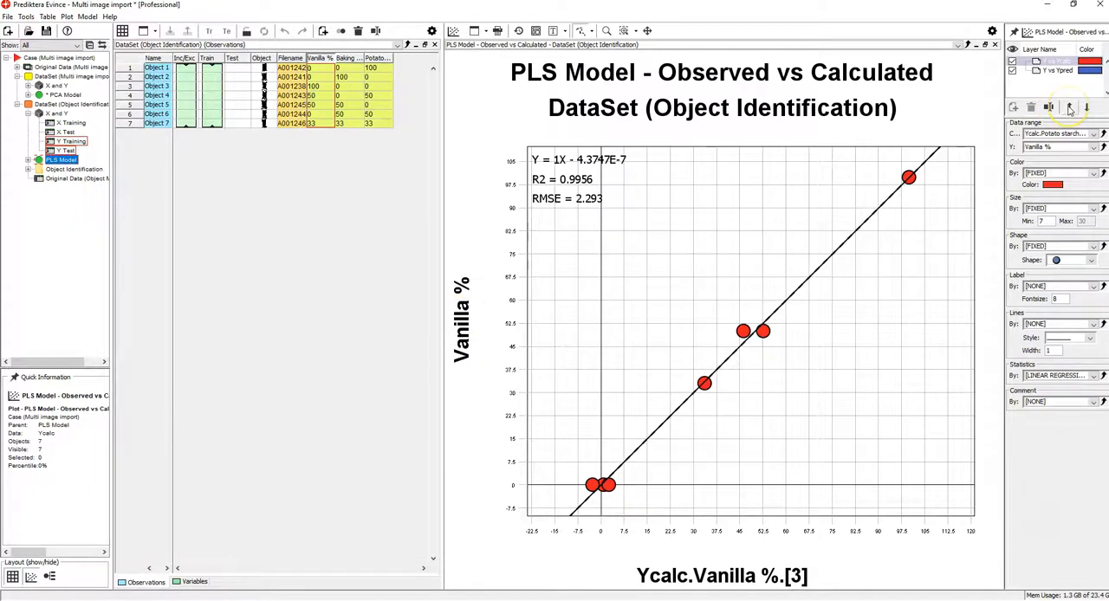
Switch the Observed vs Calculated plot to Baking soda % and then to Potato starch % to check each regression.
left_click(1074, 146)
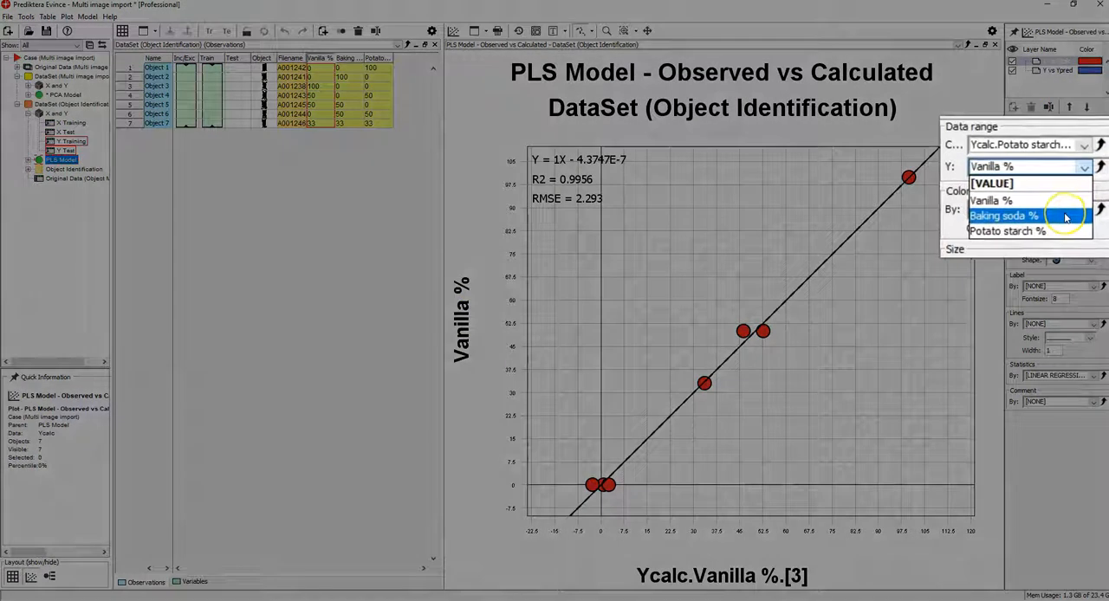
left_click(1066, 217)
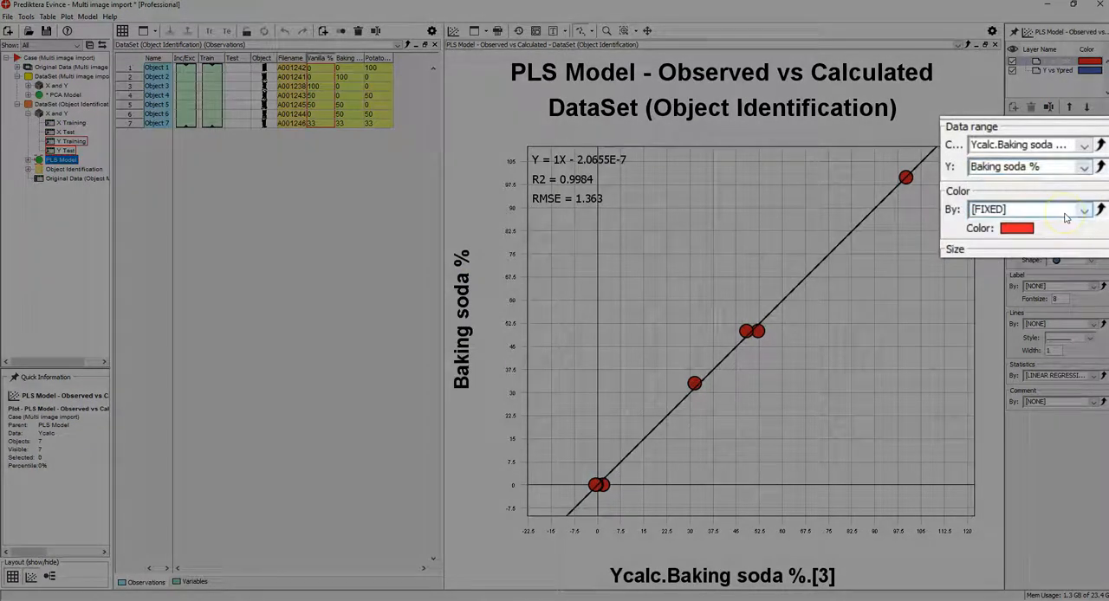
left_click(1081, 167)
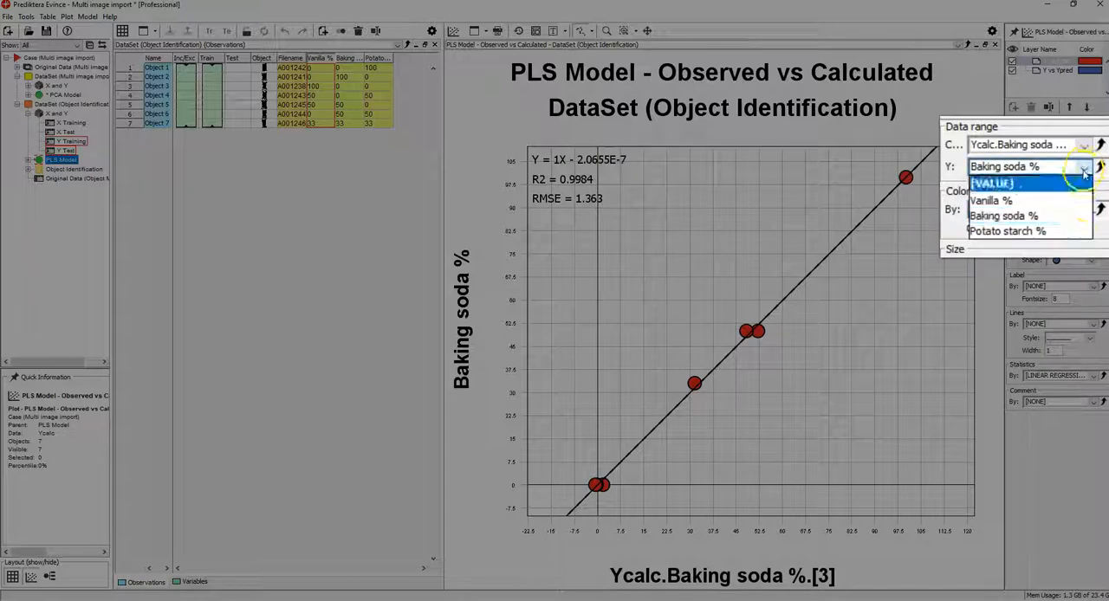
left_click(1077, 233)
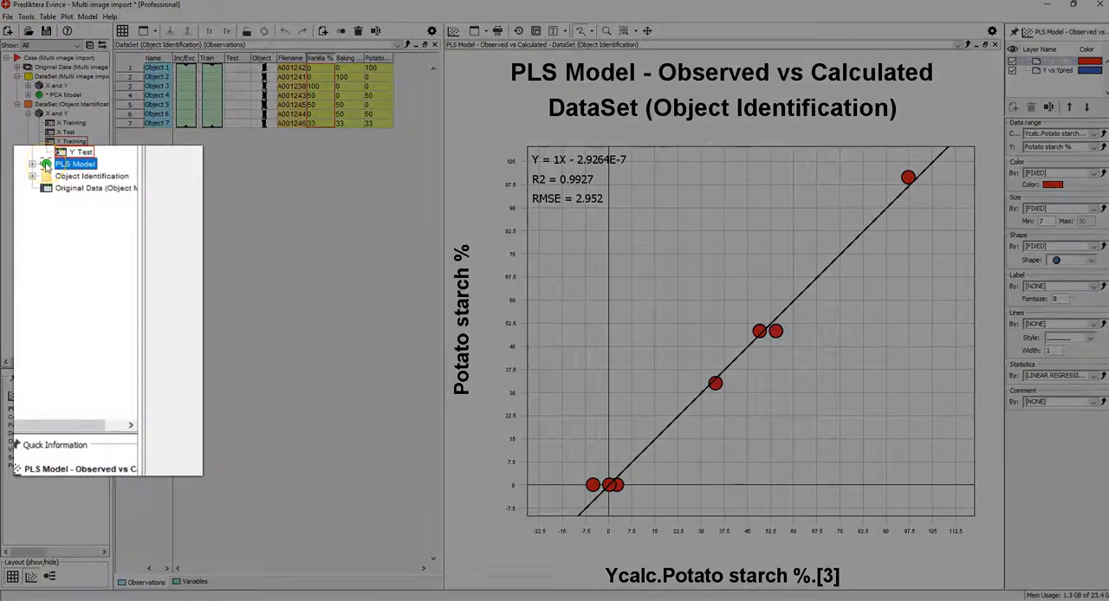
Save the PLS model to the Evince data folder as "PLS Model powder" with reduced additional data.
right_click(46, 165)
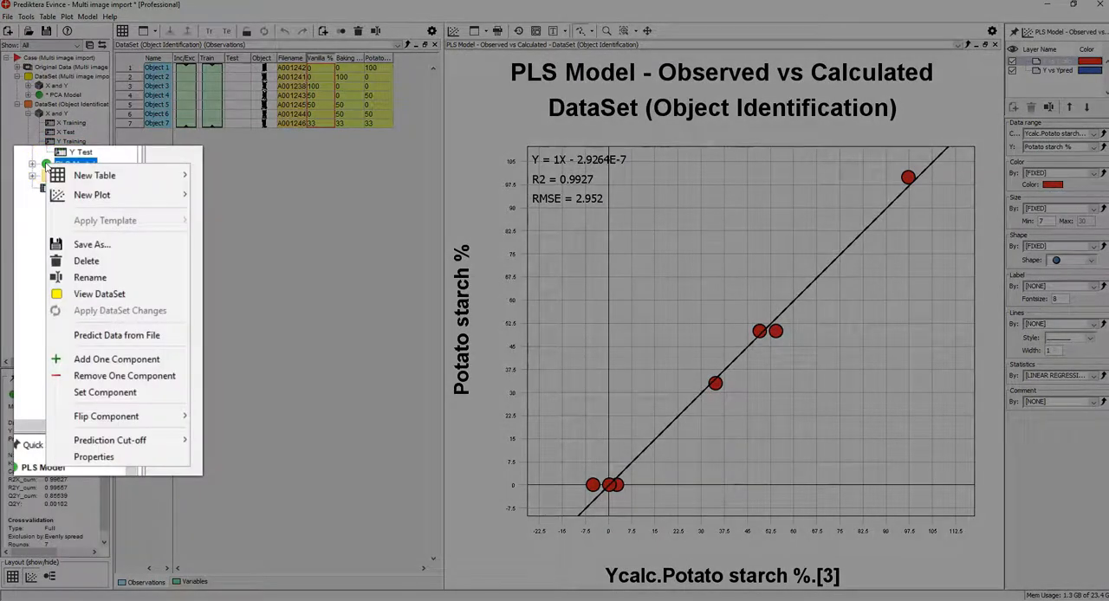
left_click(67, 244)
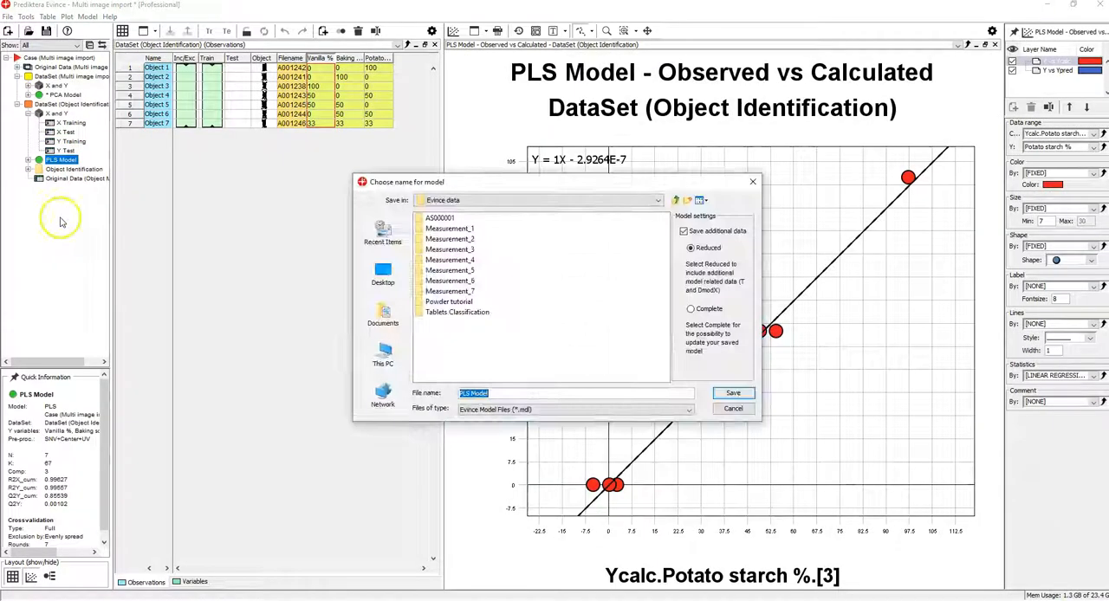
left_click(495, 393)
type("powder")
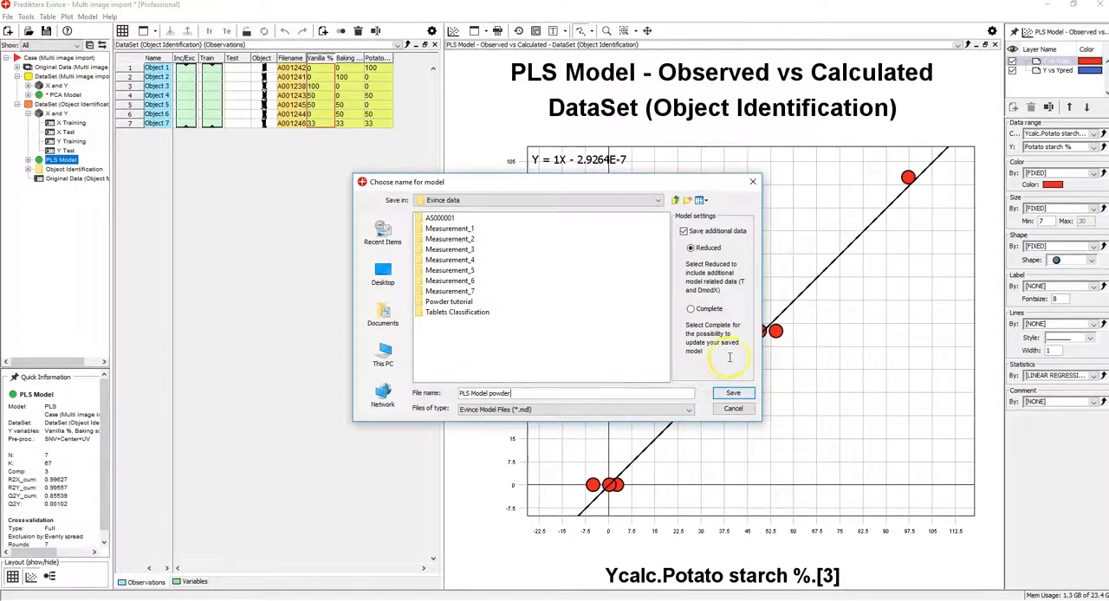
left_click(733, 395)
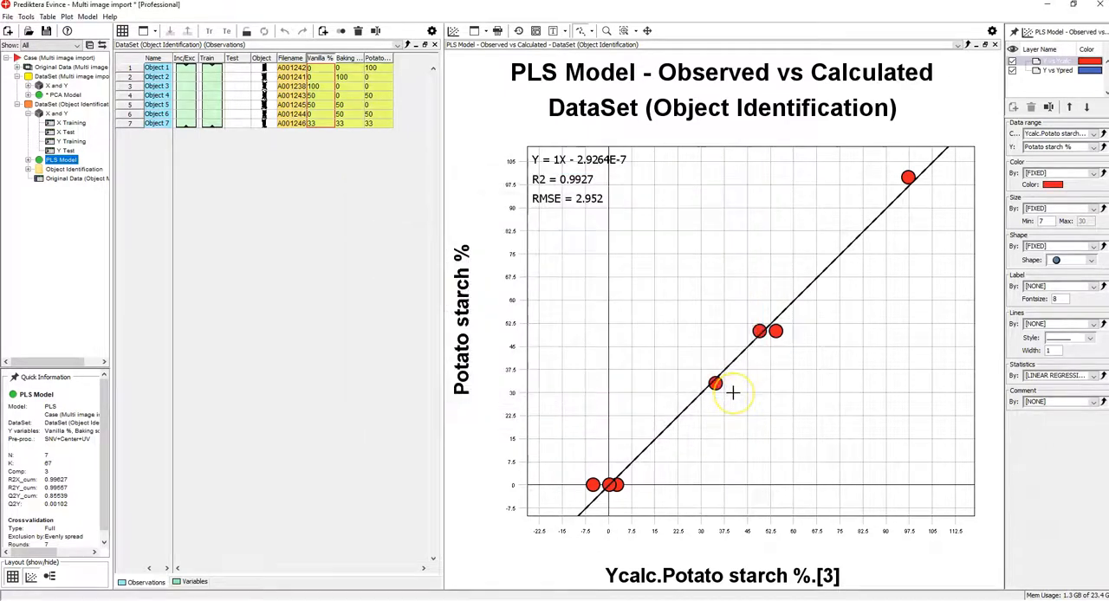
Create a new, empty project.
left_click(11, 18)
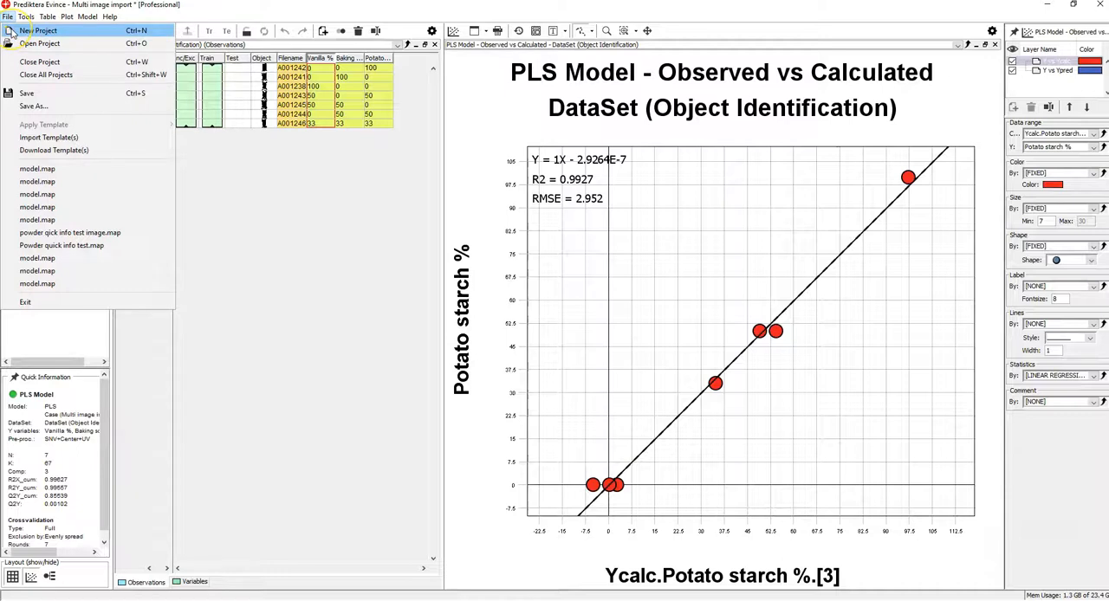
left_click(34, 30)
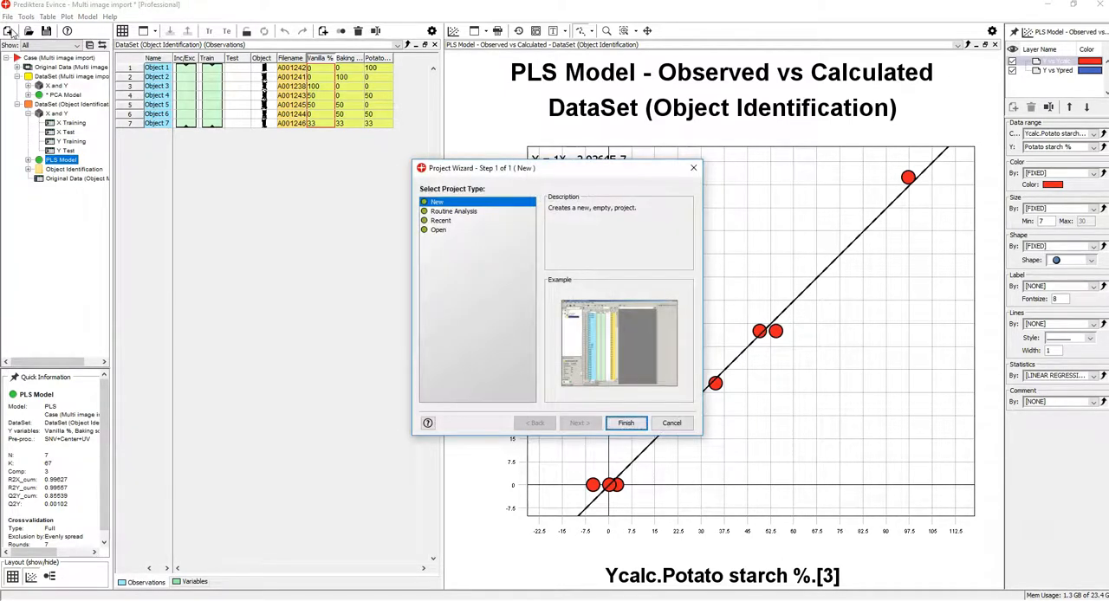
left_click(621, 422)
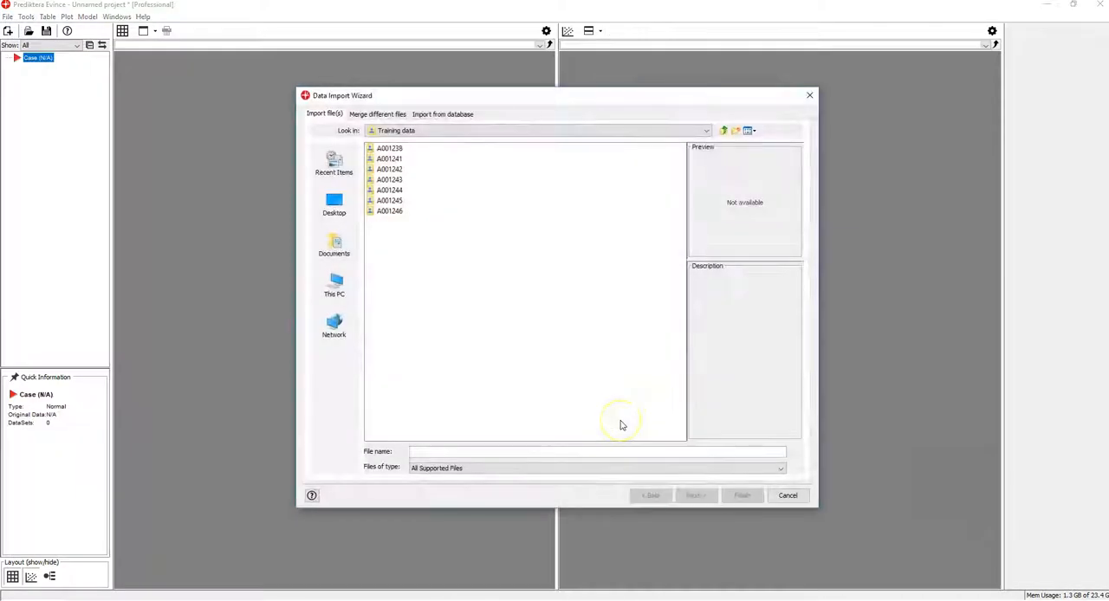
Import image A001249 from the Test data folder, keeping the pseudo-absorbance conversion and its dark and white reference images.
left_click(723, 130)
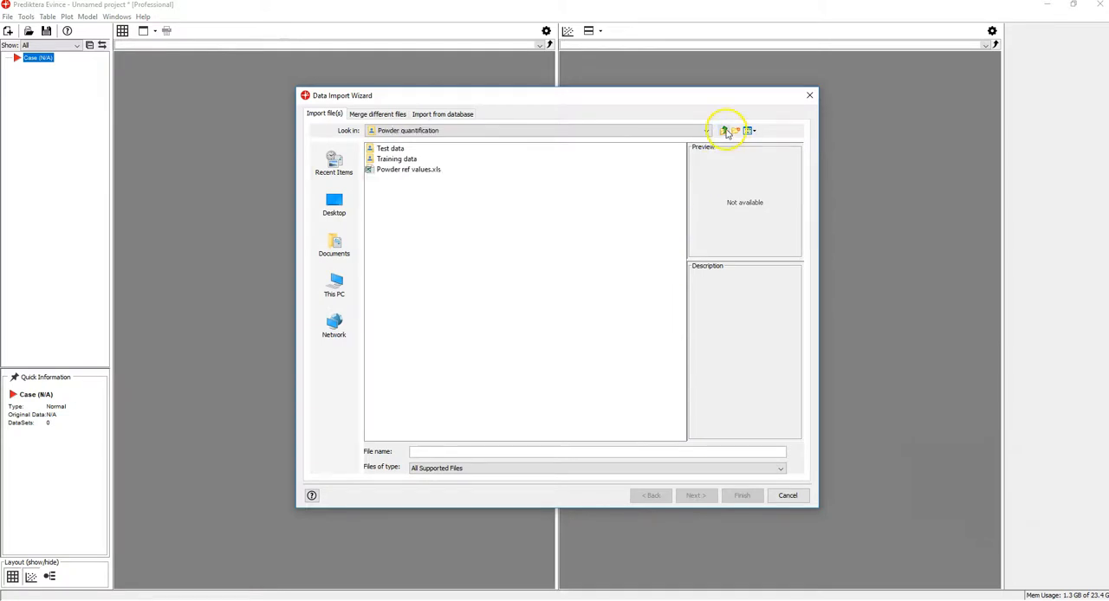
double_click(374, 150)
left_click(373, 151)
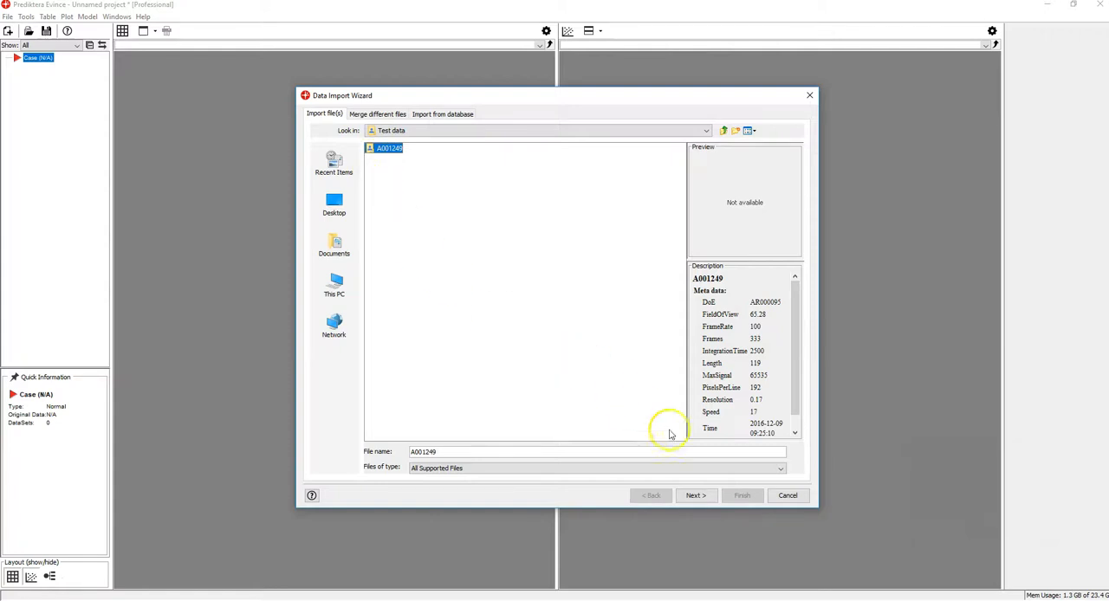
left_click(695, 496)
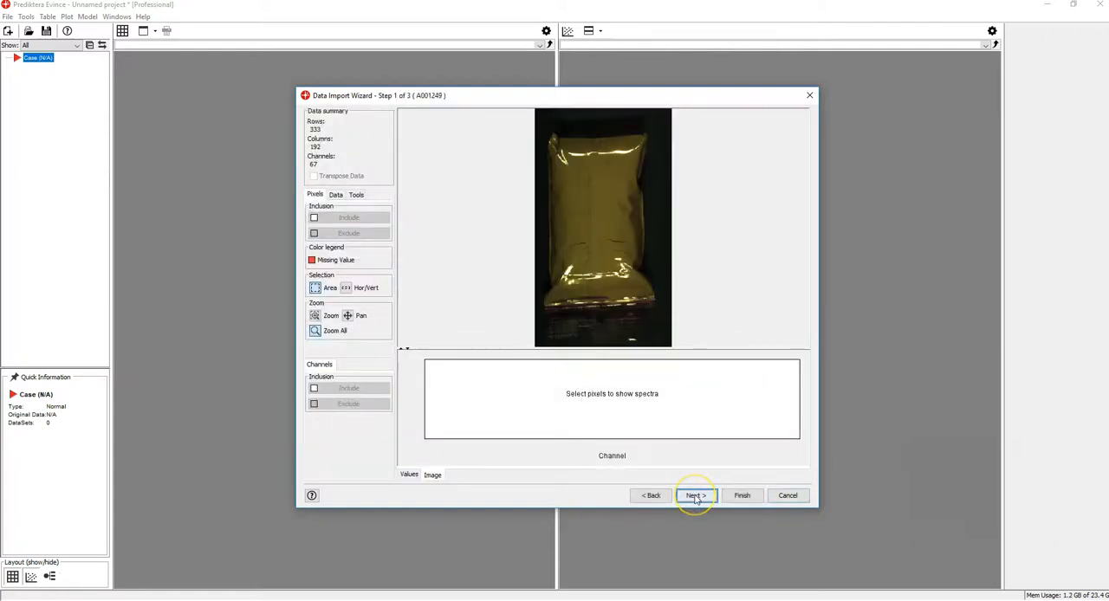
left_click(695, 497)
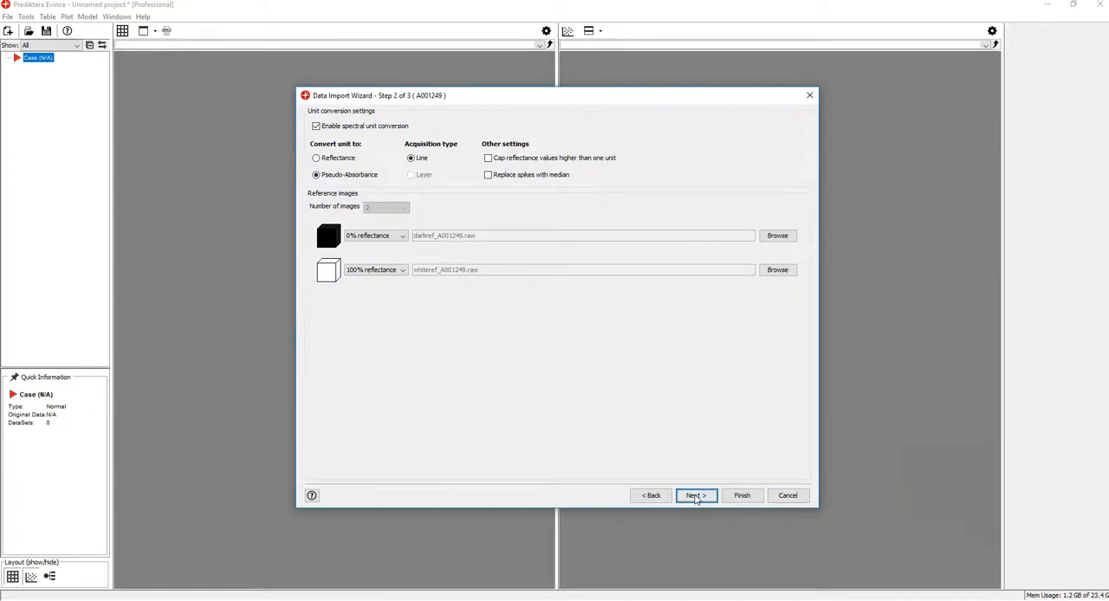
left_click(694, 498)
left_click(737, 499)
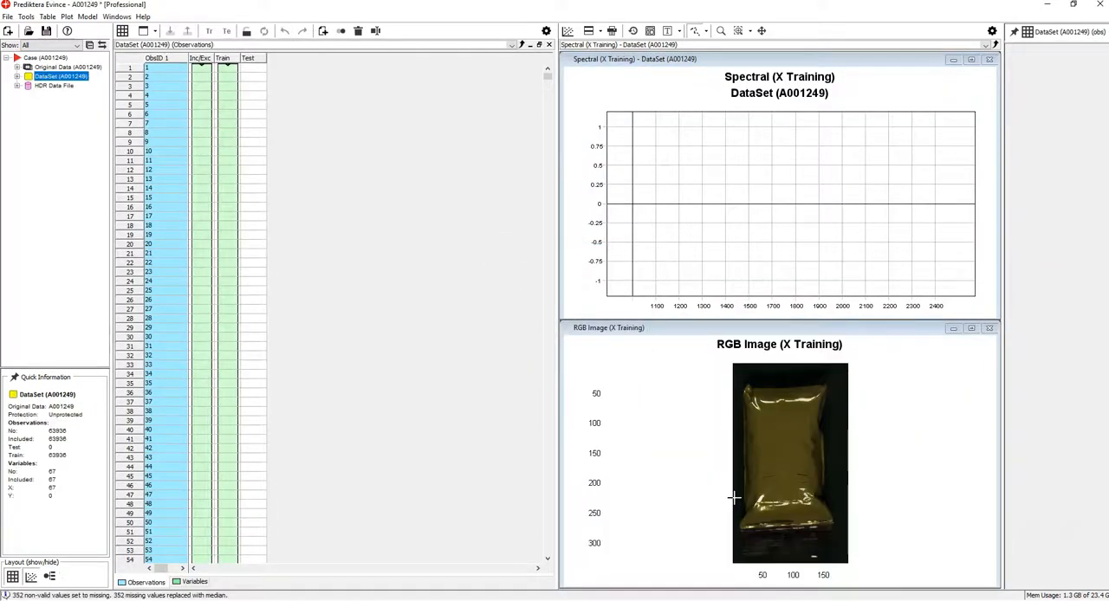
left_click(737, 494)
mouse_move(738, 402)
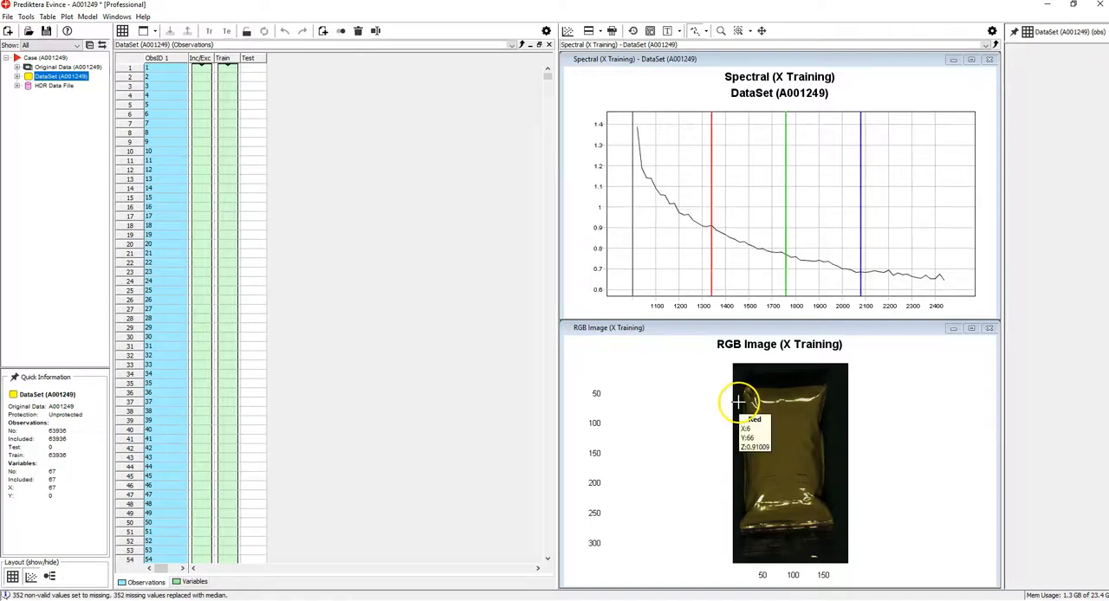
Create a PCA model of the A001249 dataset.
right_click(26, 76)
mouse_move(70, 81)
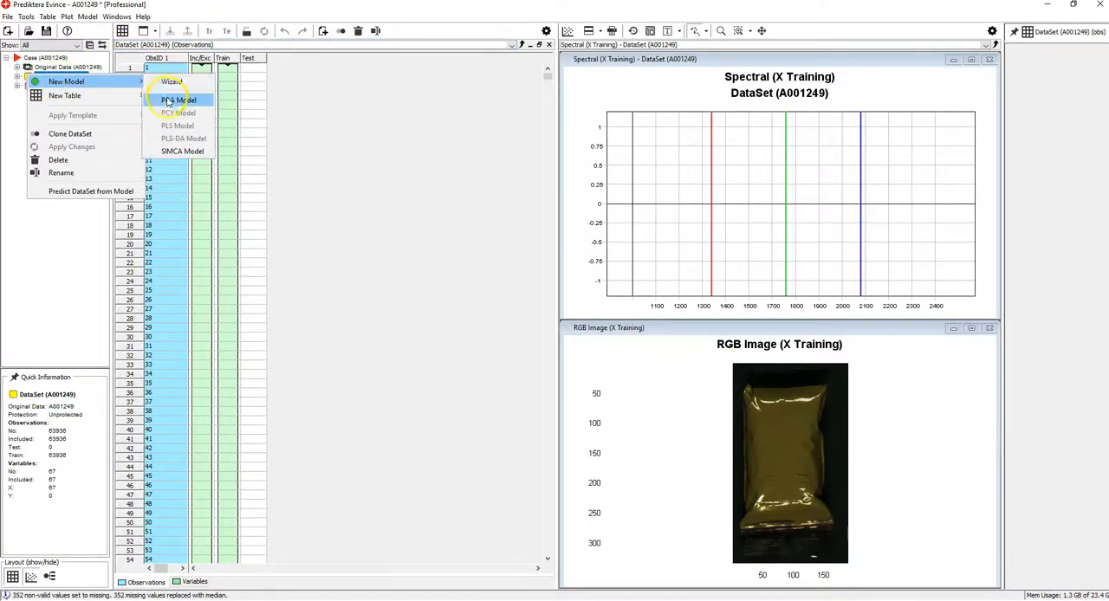
left_click(173, 96)
left_click(596, 434)
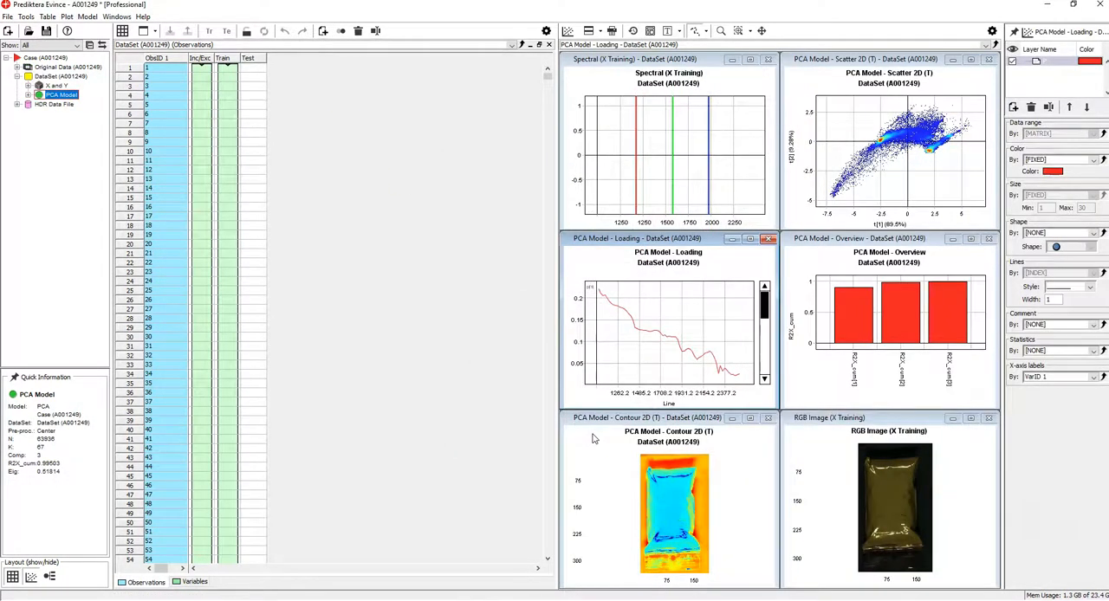
Select the bag's pixel cluster in the PCA Scatter 2D plot, include only those pixels, and apply the changes to update the model.
left_click(875, 130)
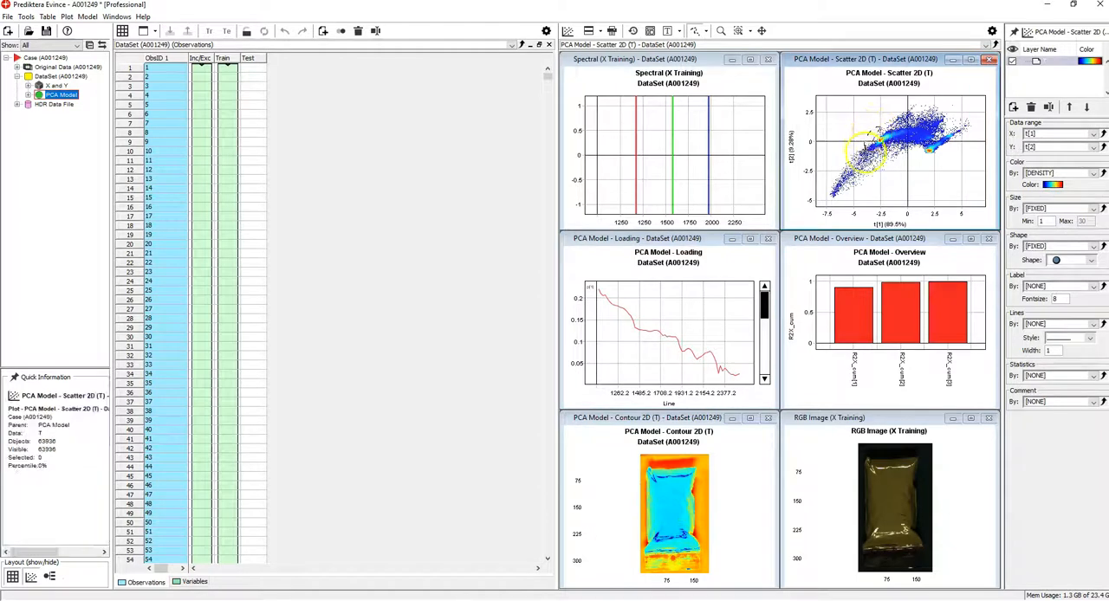
left_click_drag(883, 146, 899, 126)
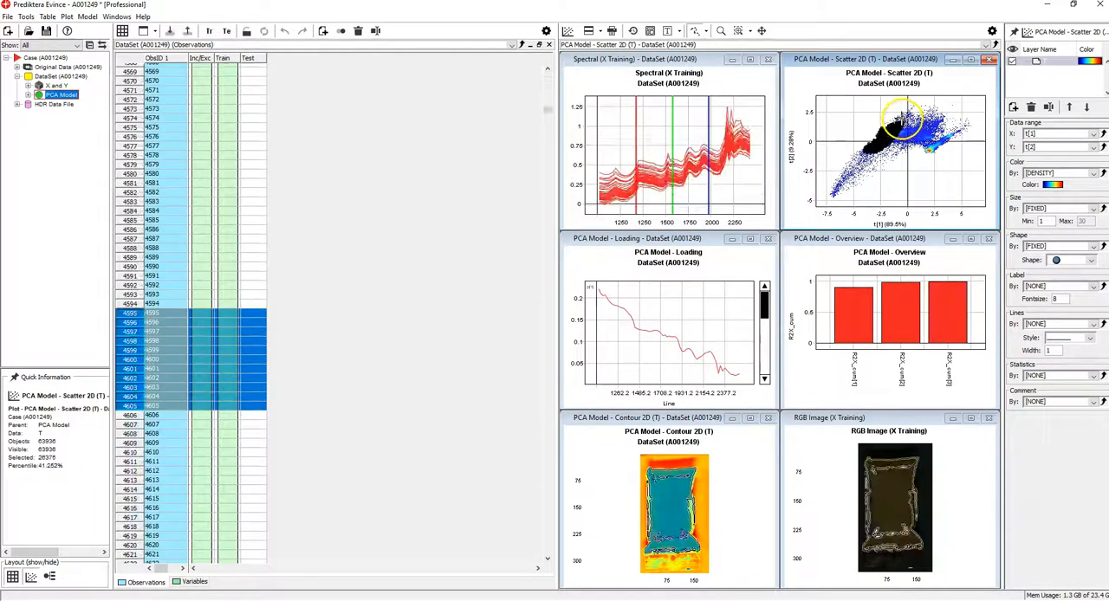
right_click(891, 126)
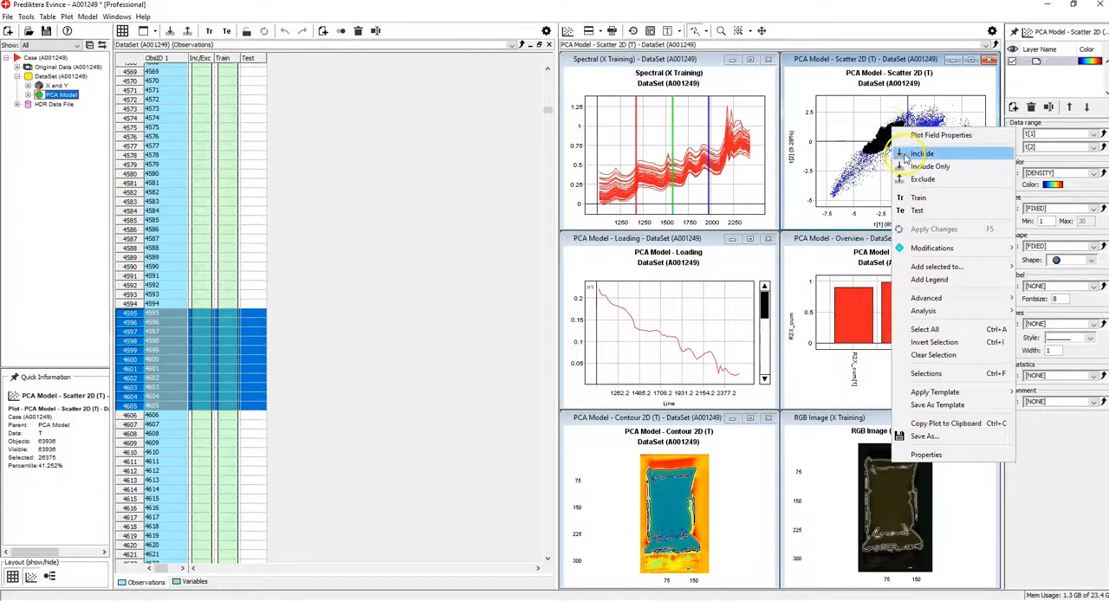
left_click(908, 167)
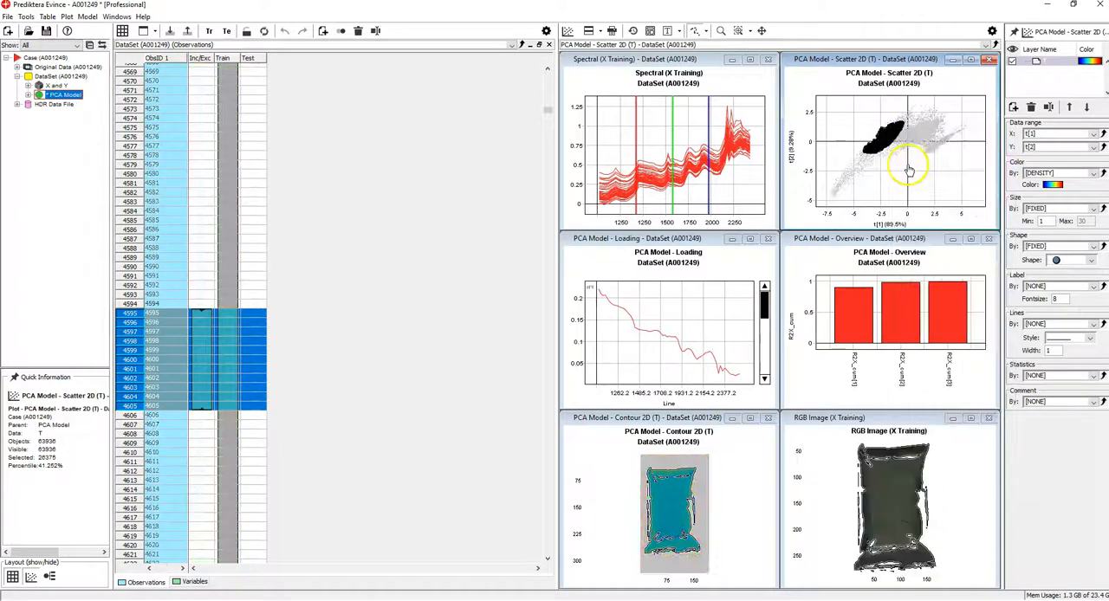
right_click(878, 119)
left_click(897, 218)
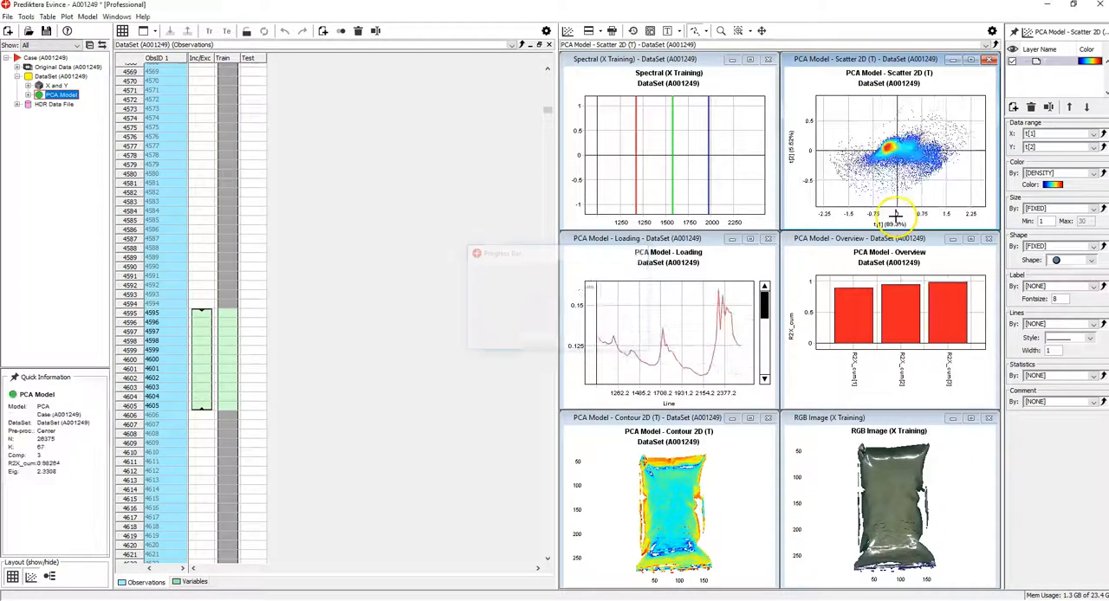
Maximize the PCA Contour 2D plot and run Object Identification on it with a minimum area of 5000 pixels.
double_click(756, 418)
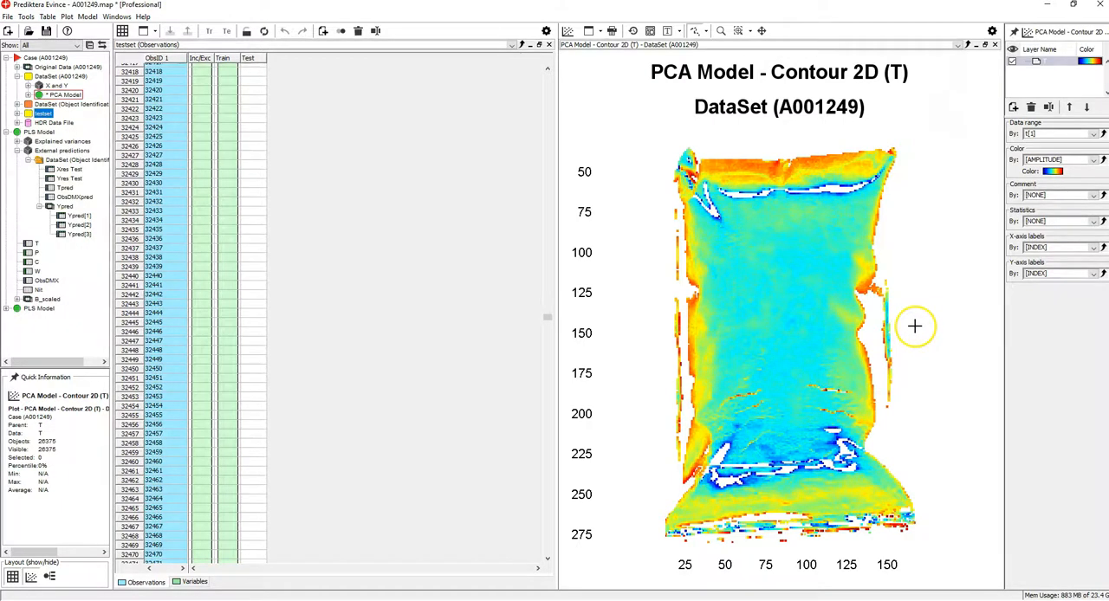
right_click(916, 327)
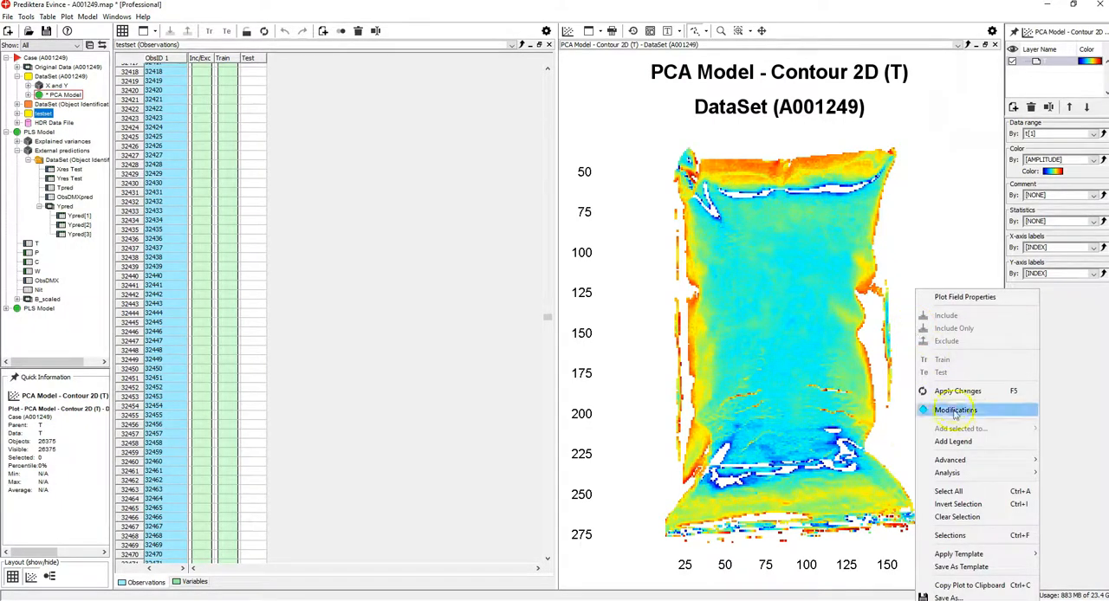
mouse_move(971, 479)
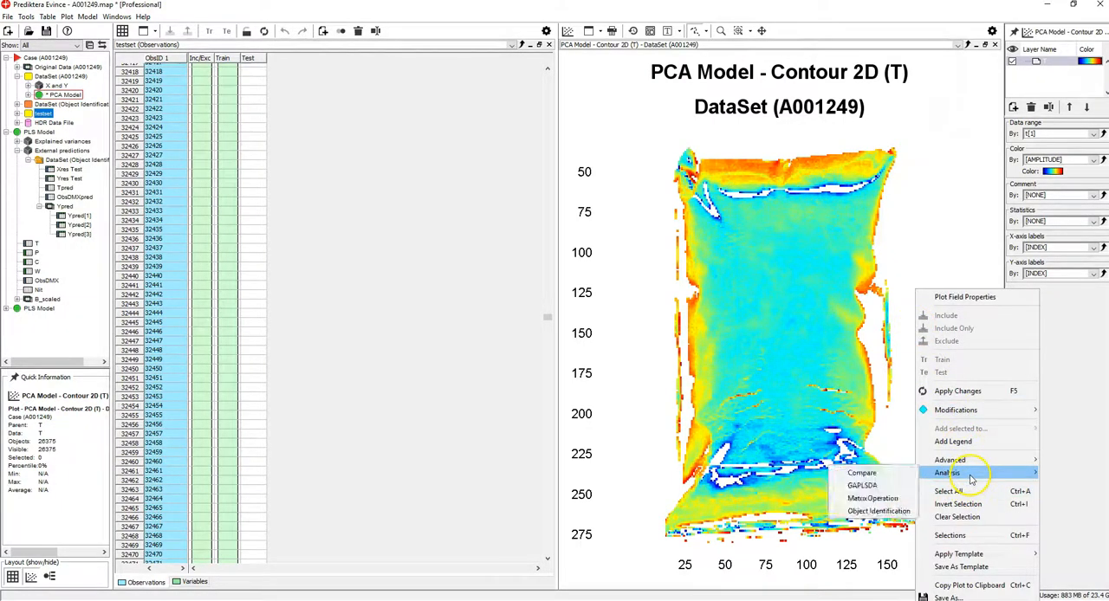
left_click(901, 514)
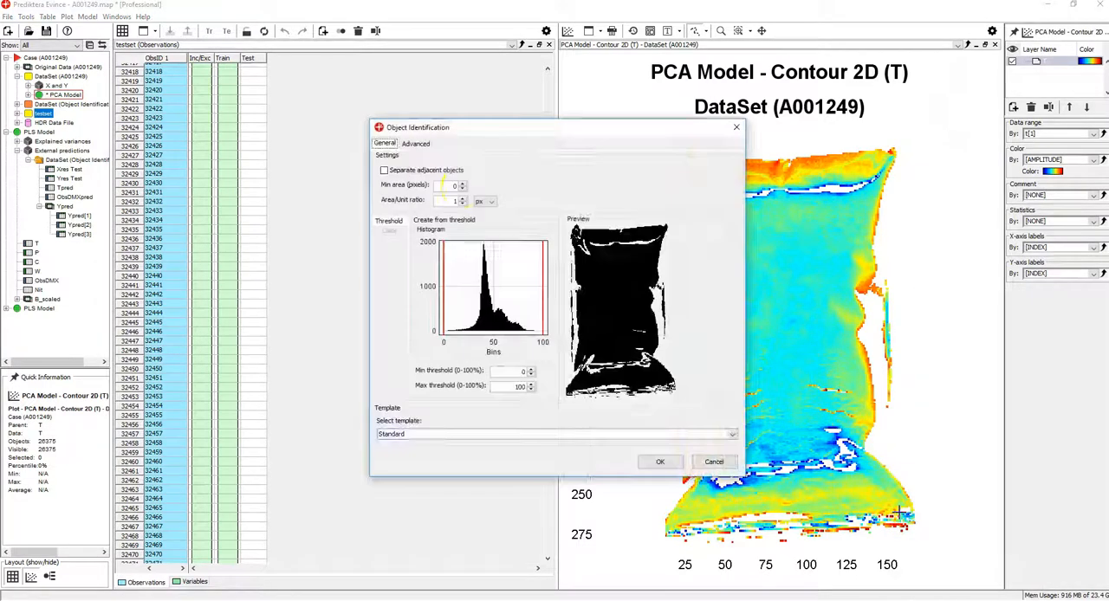
left_click(453, 185)
double_click(455, 185)
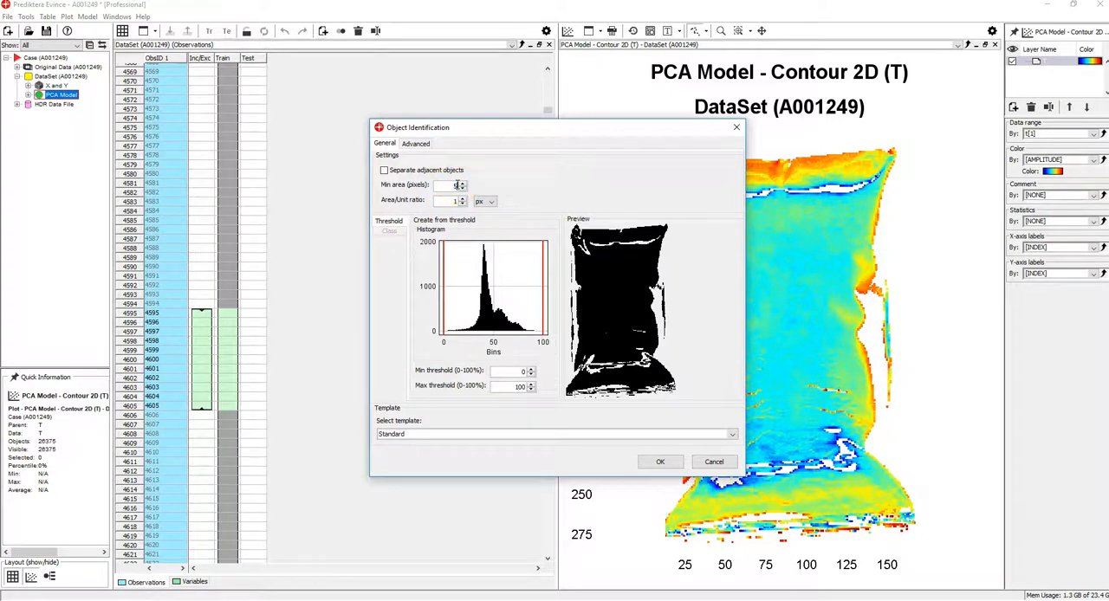
type("5000")
left_click(650, 463)
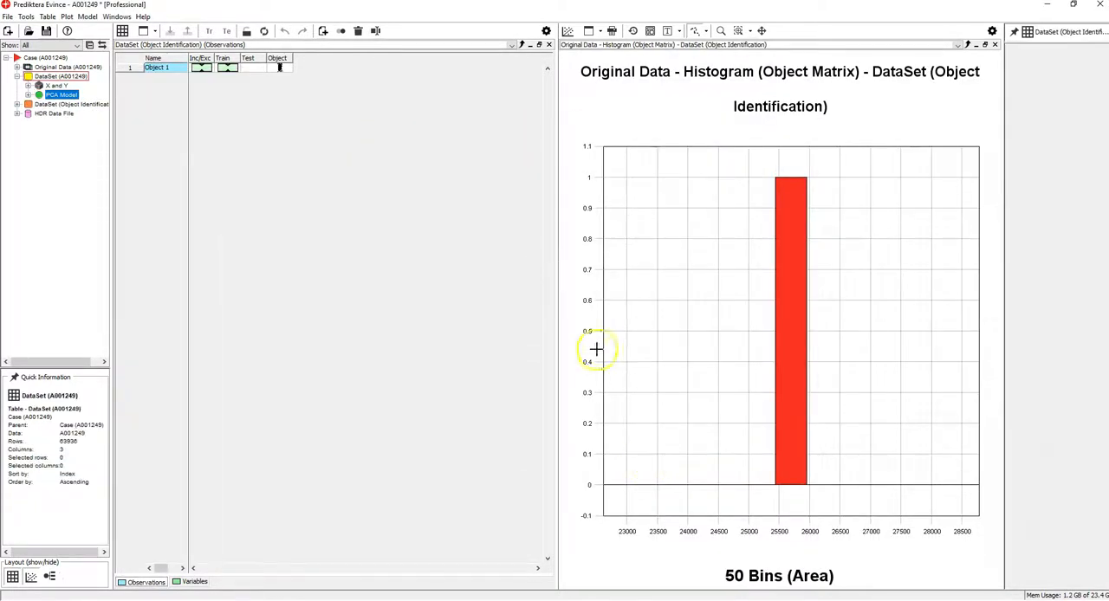
Predict the Object Identification dataset from the calibration model PLS Model powder.mdl, using the Standard Prediction template.
left_click(102, 104)
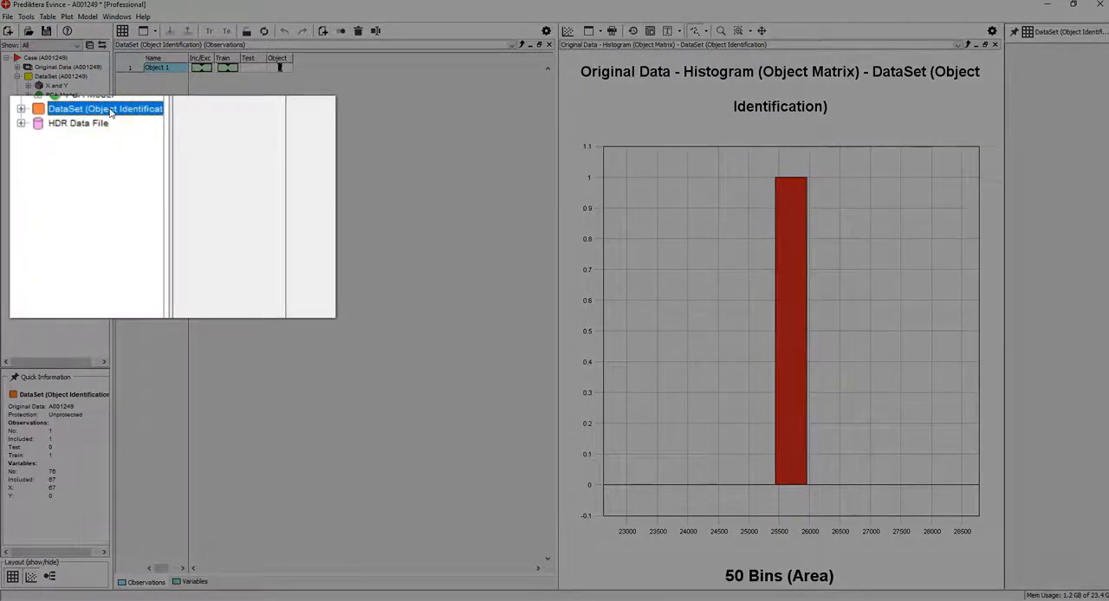
right_click(128, 111)
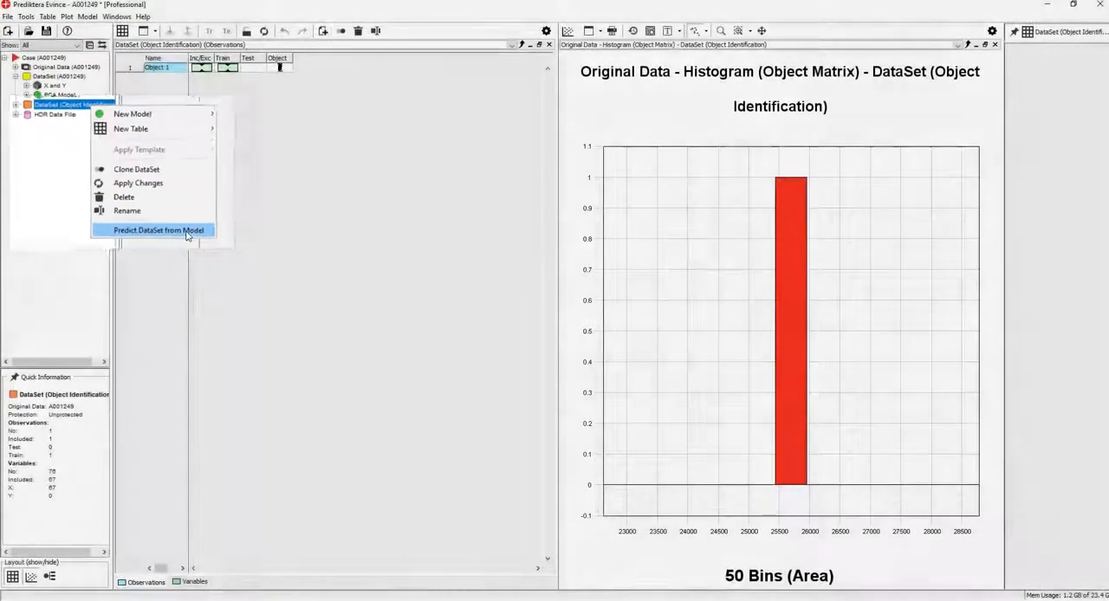
left_click(178, 230)
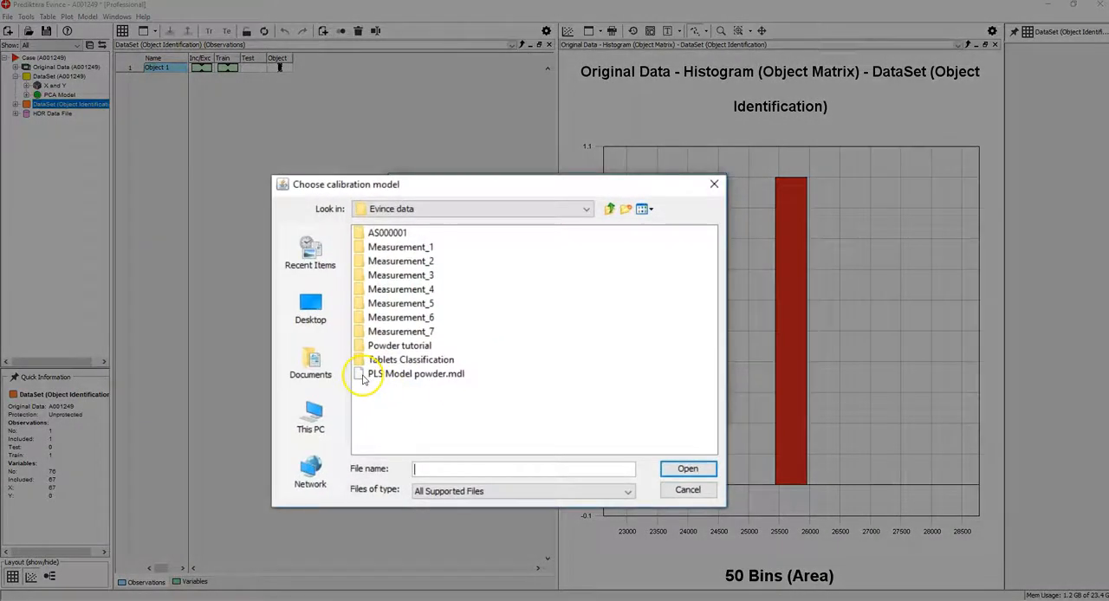
left_click(363, 380)
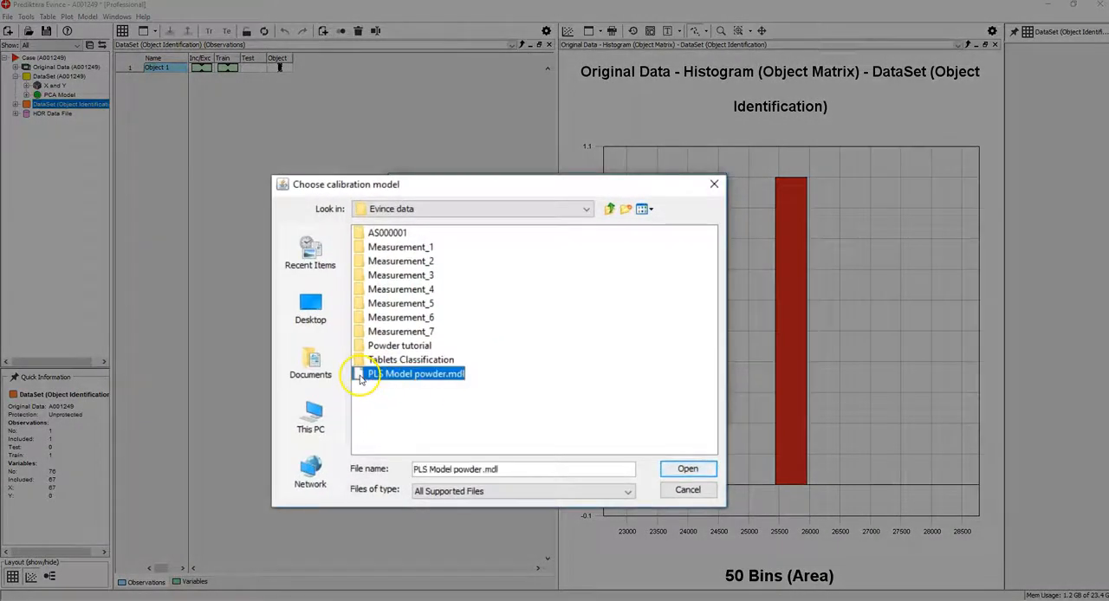
left_click(677, 473)
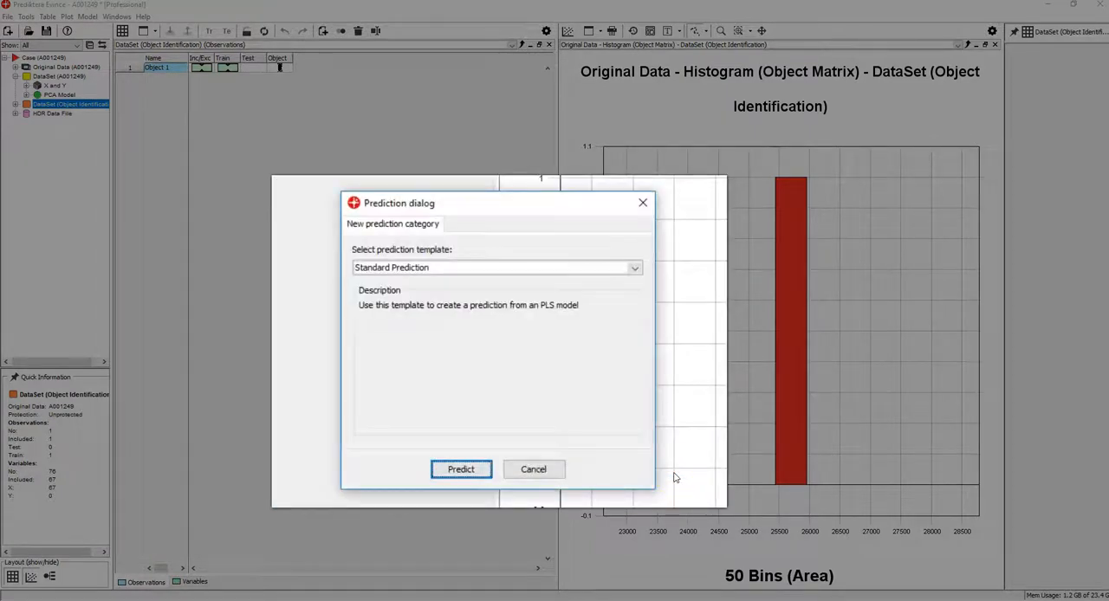
left_click(479, 468)
Show the third-component Ypred[3] matrix from the PLS model's external predictions as a data table.
left_click(16, 125)
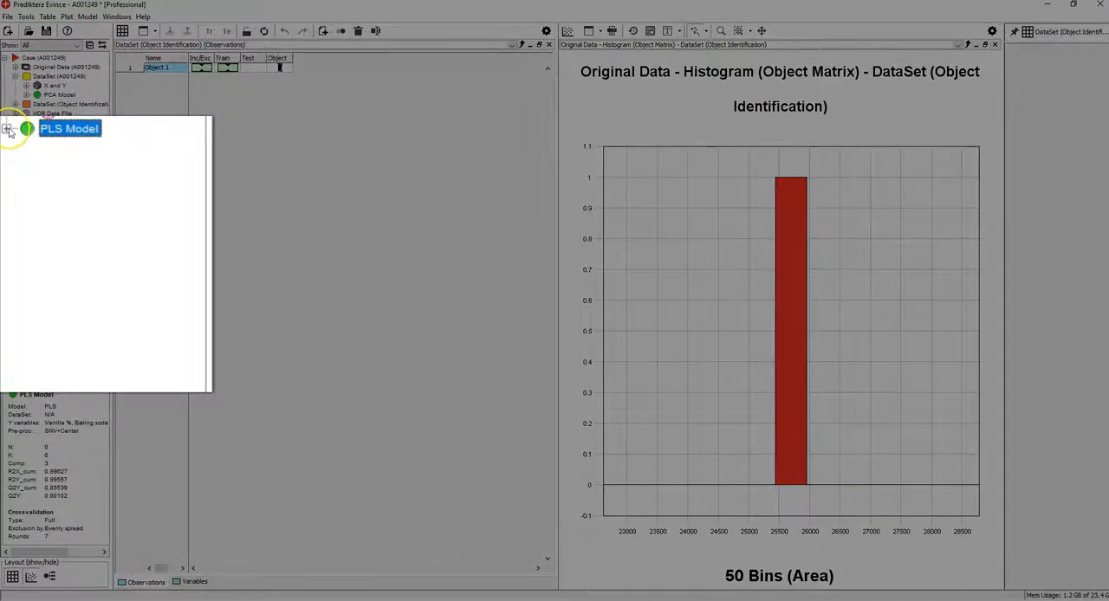
left_click(7, 128)
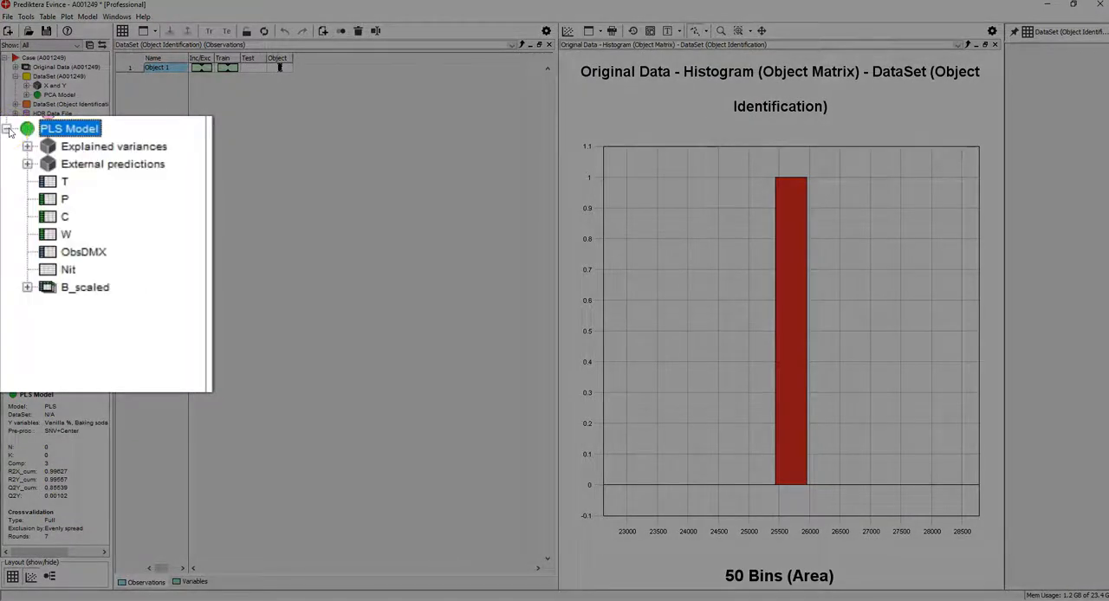
left_click(26, 164)
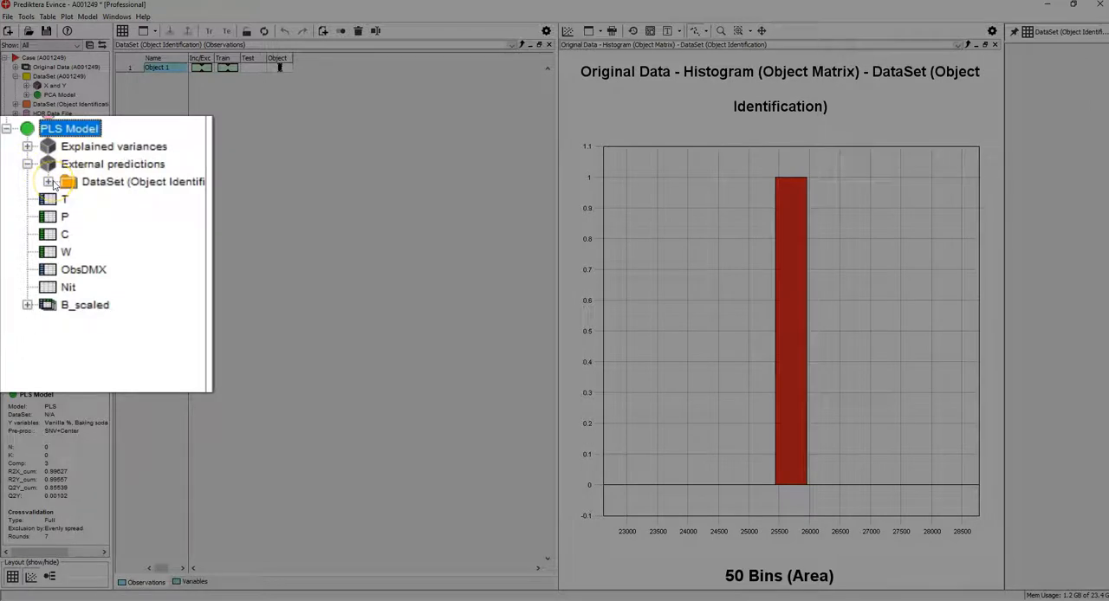
left_click(49, 182)
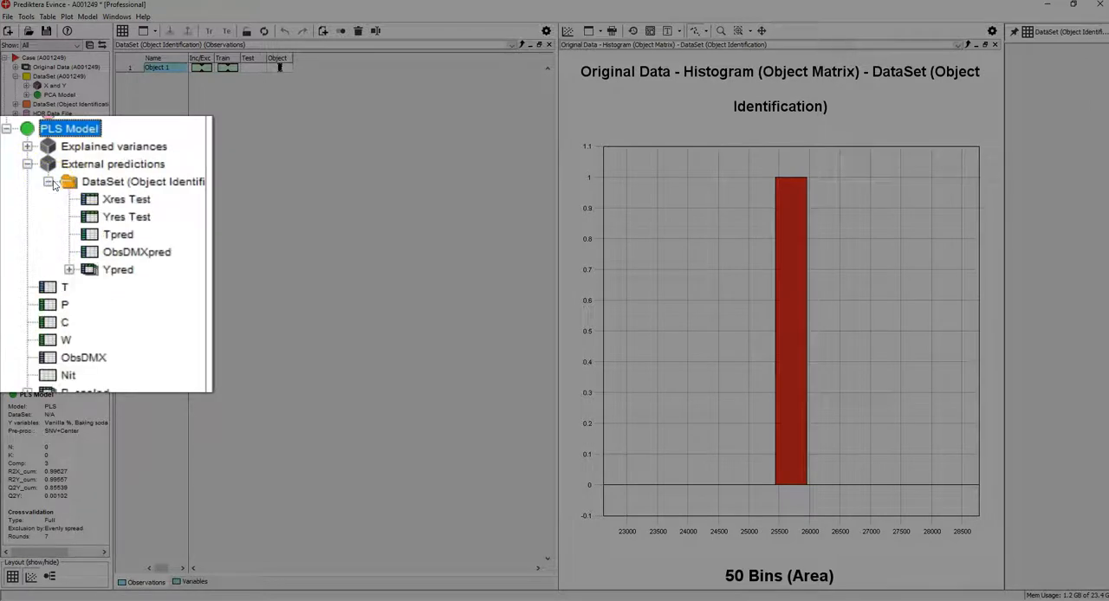
left_click(70, 269)
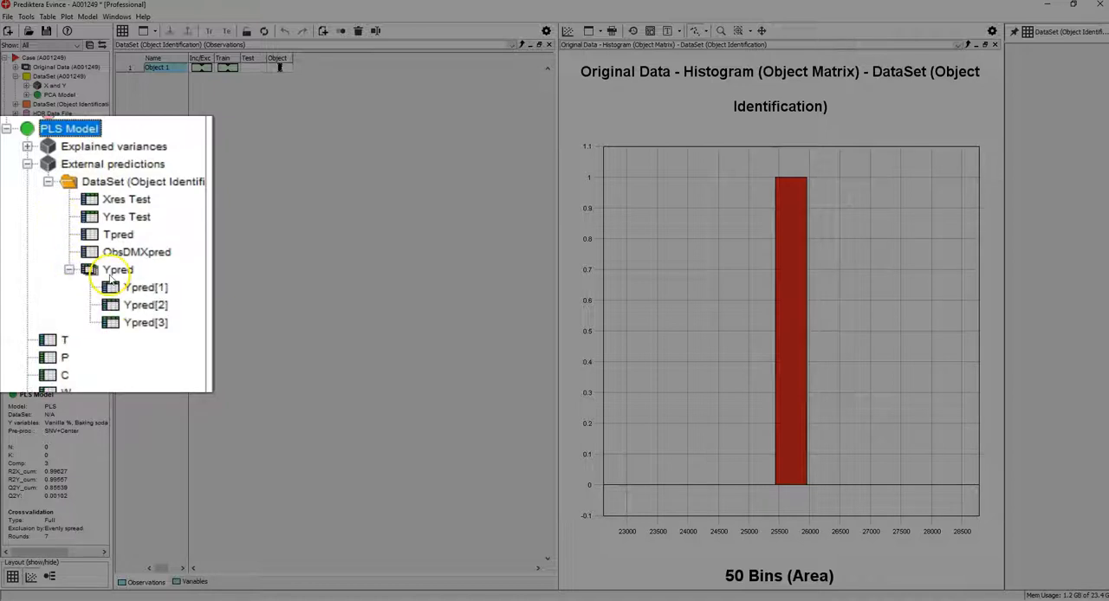
left_click(115, 325)
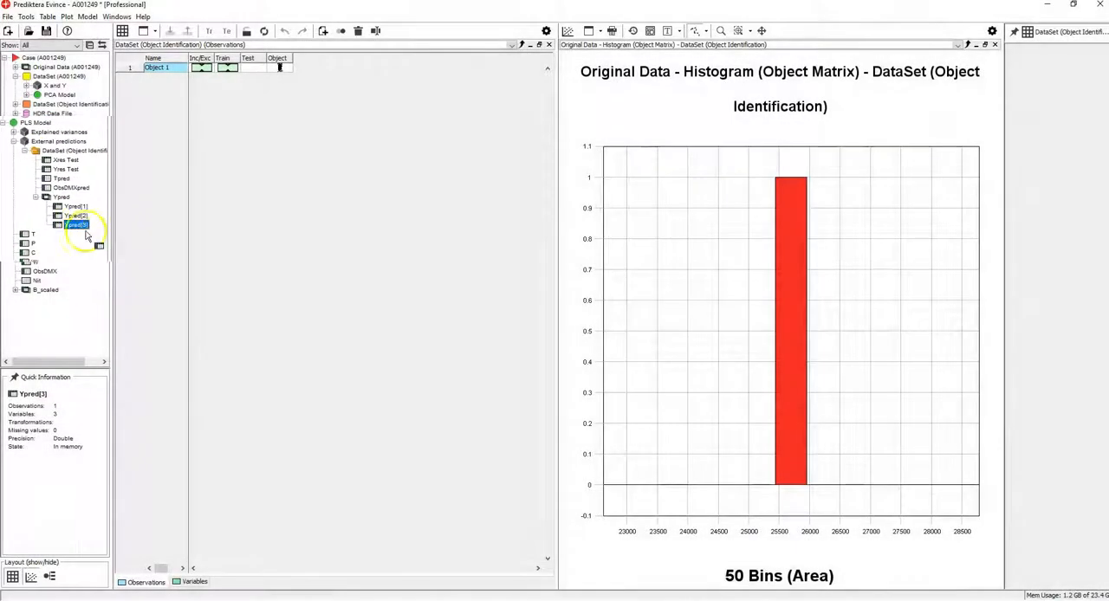
left_click_drag(76, 225, 298, 253)
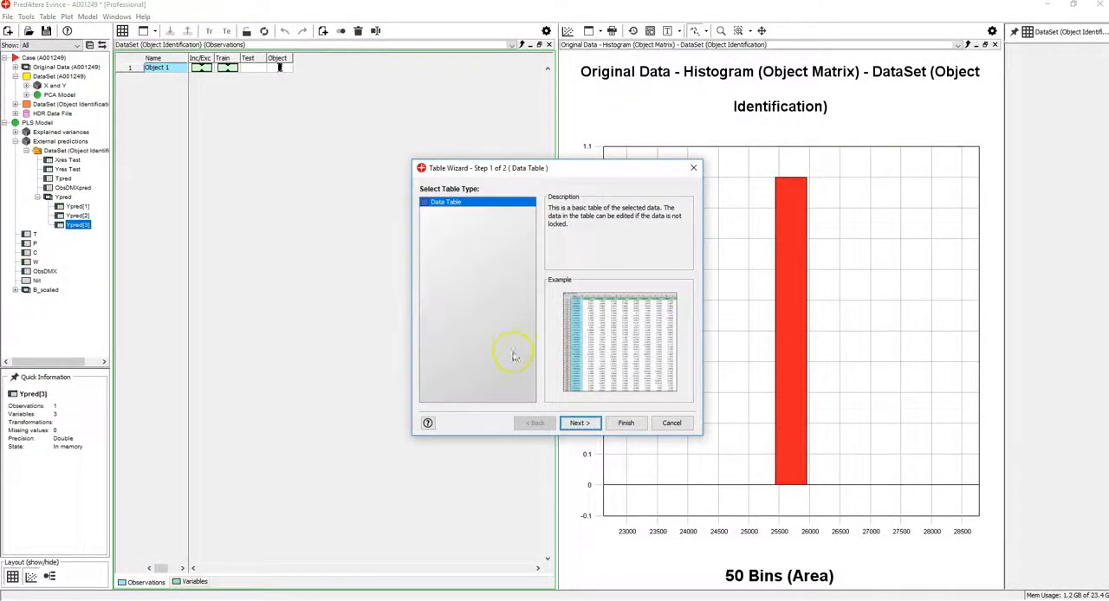
left_click(627, 422)
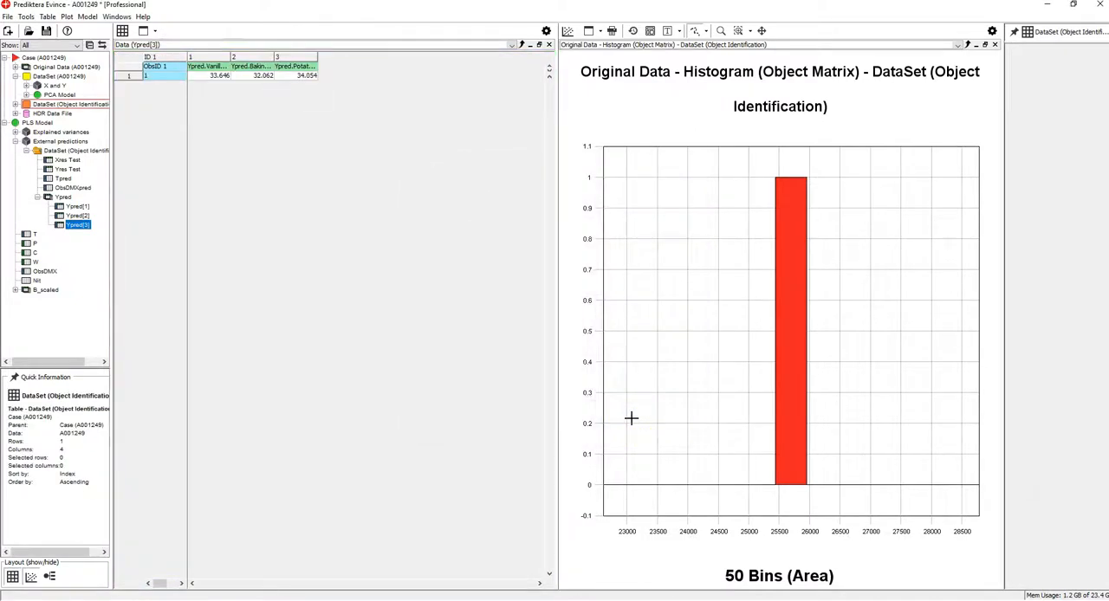
left_click(352, 101)
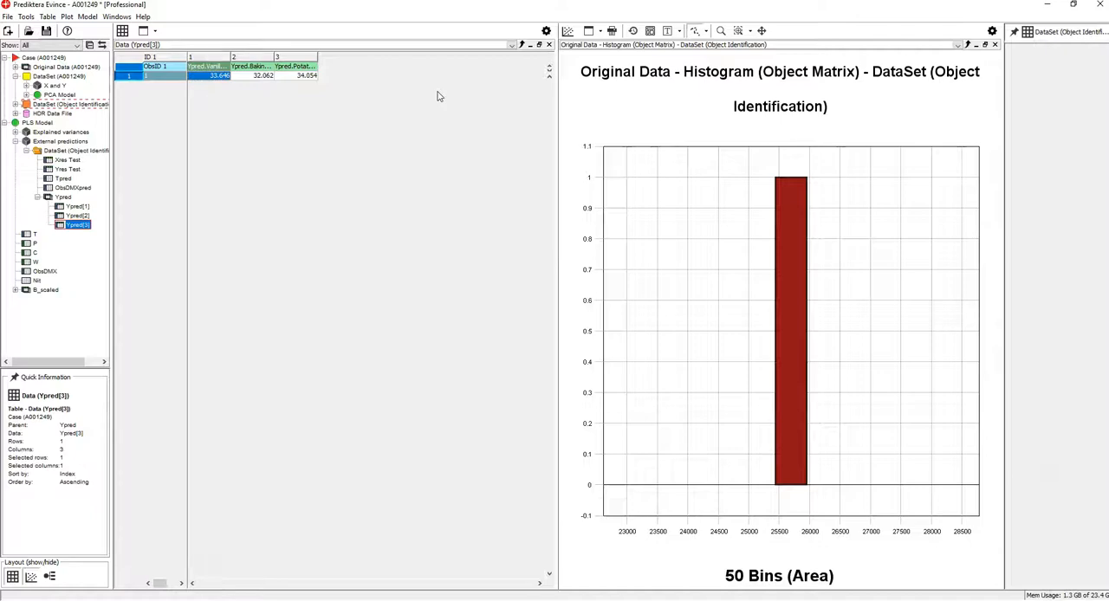
Restore the tiled plot layout, switch to Rectangle Selection, and maximize the PCA Contour 2D plot.
left_click(984, 45)
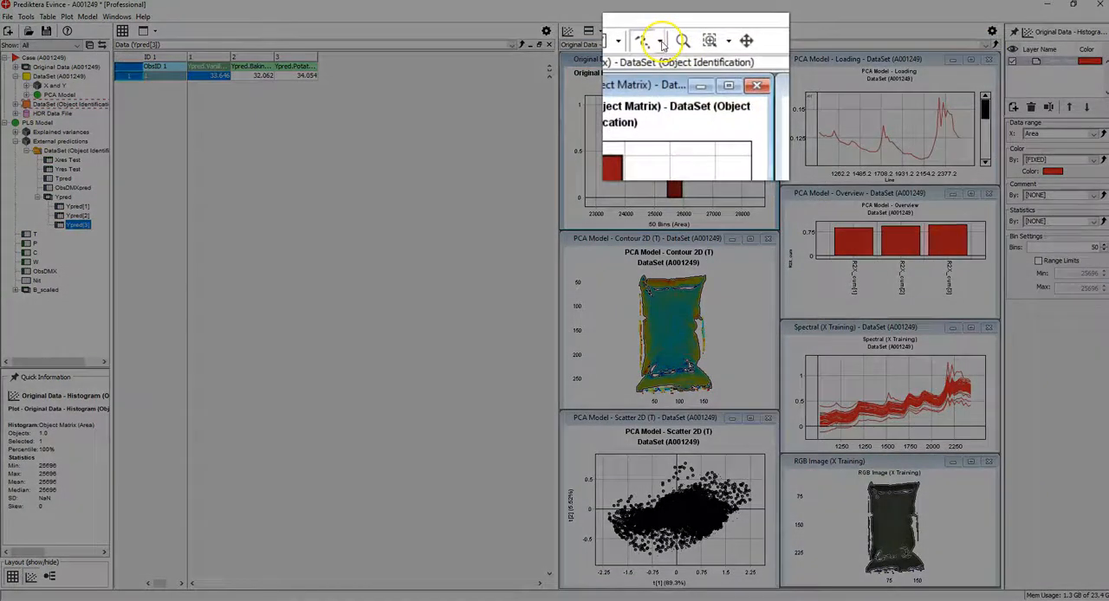
left_click(662, 45)
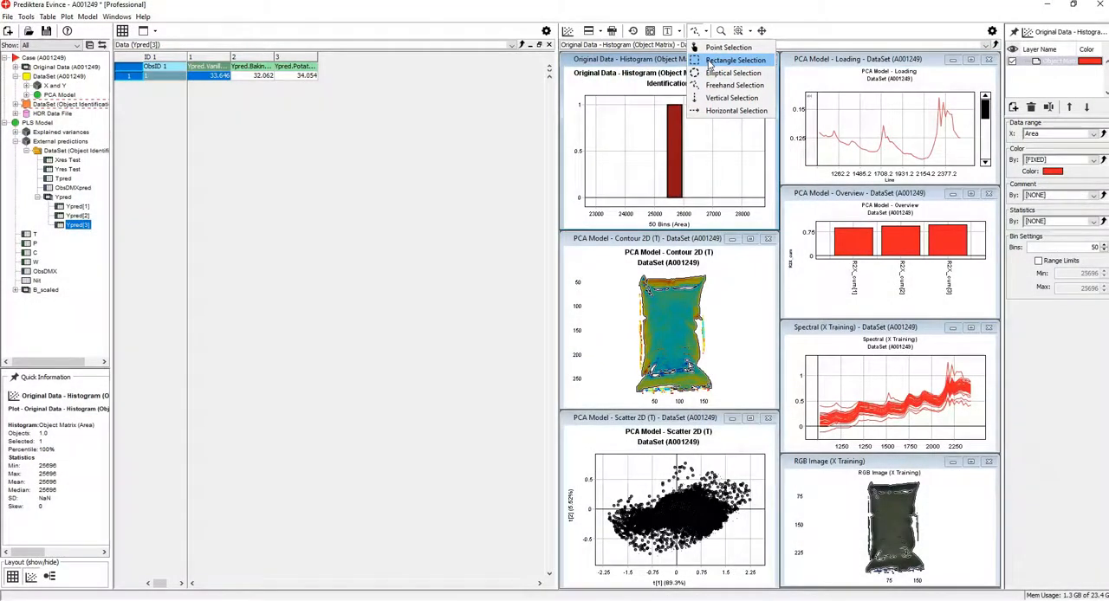
left_click(709, 62)
left_click(750, 240)
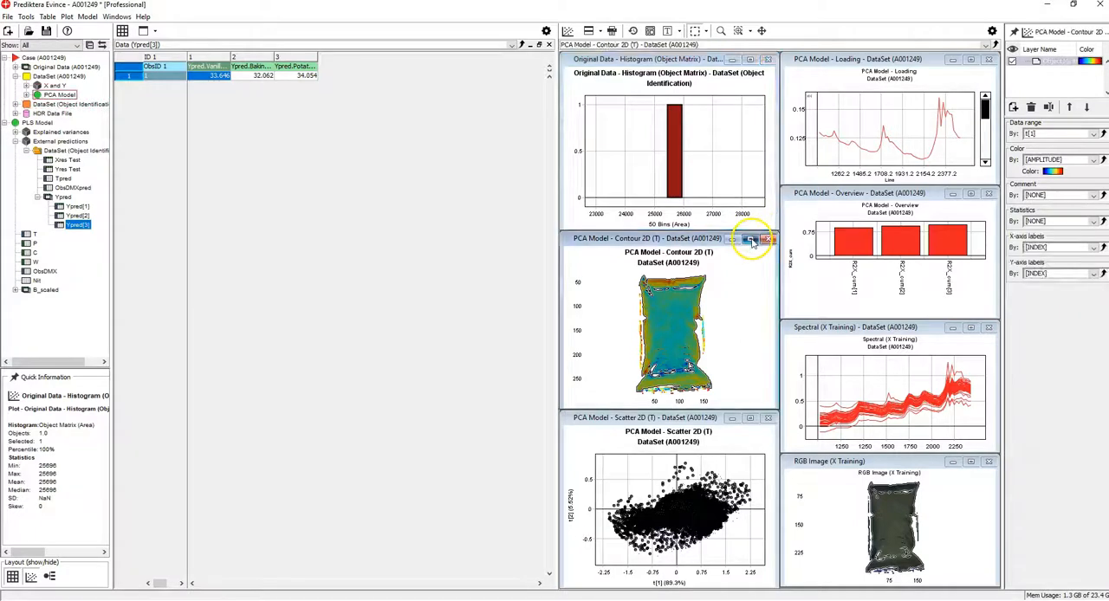
left_click(750, 240)
Select a rectangle inside the bag from about X 40, Y 90 to X 124, Y 180 and add it to a new dataset named testset.
mouse_move(711, 234)
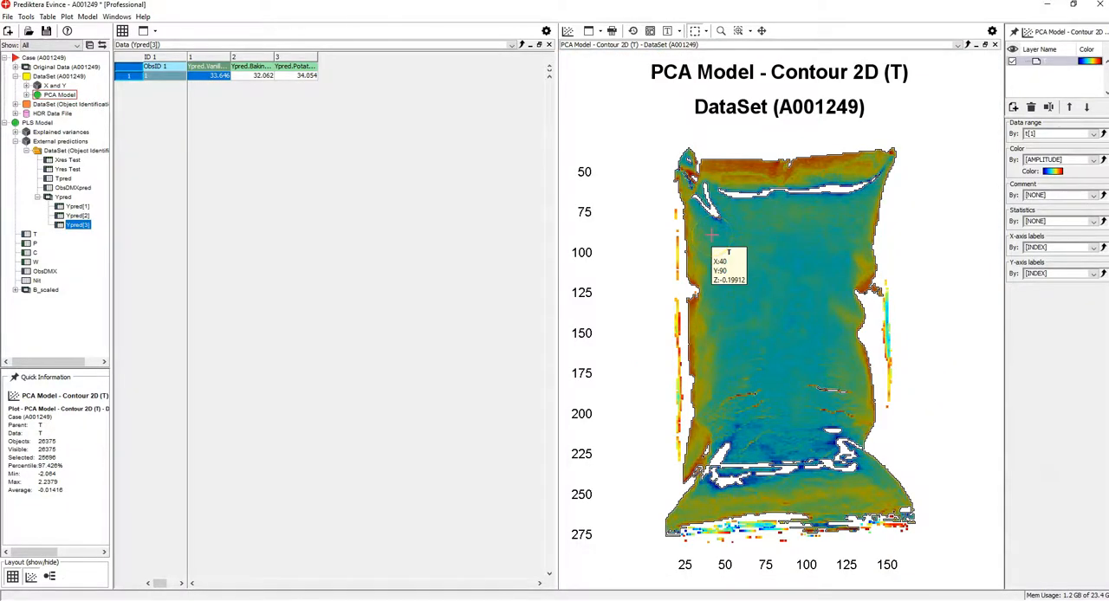
left_click_drag(838, 392, 844, 380)
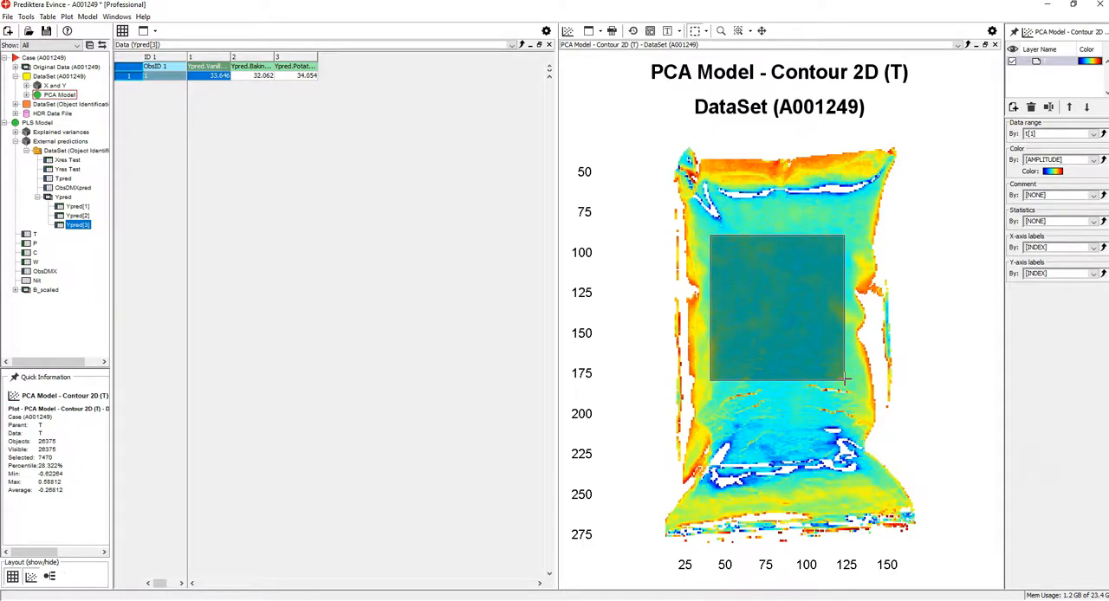
right_click(823, 249)
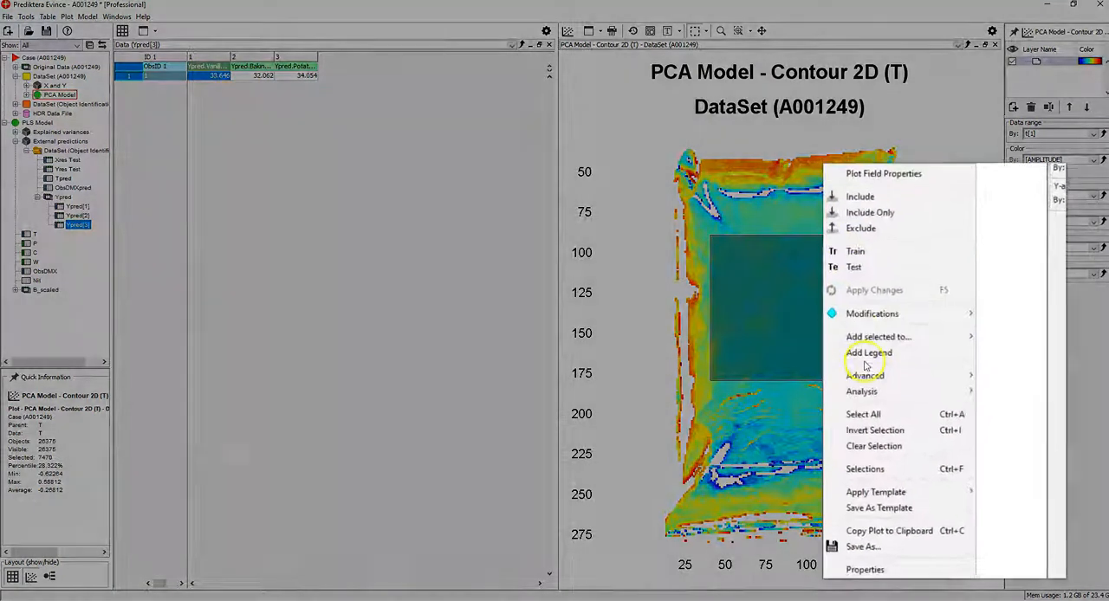
mouse_move(868, 384)
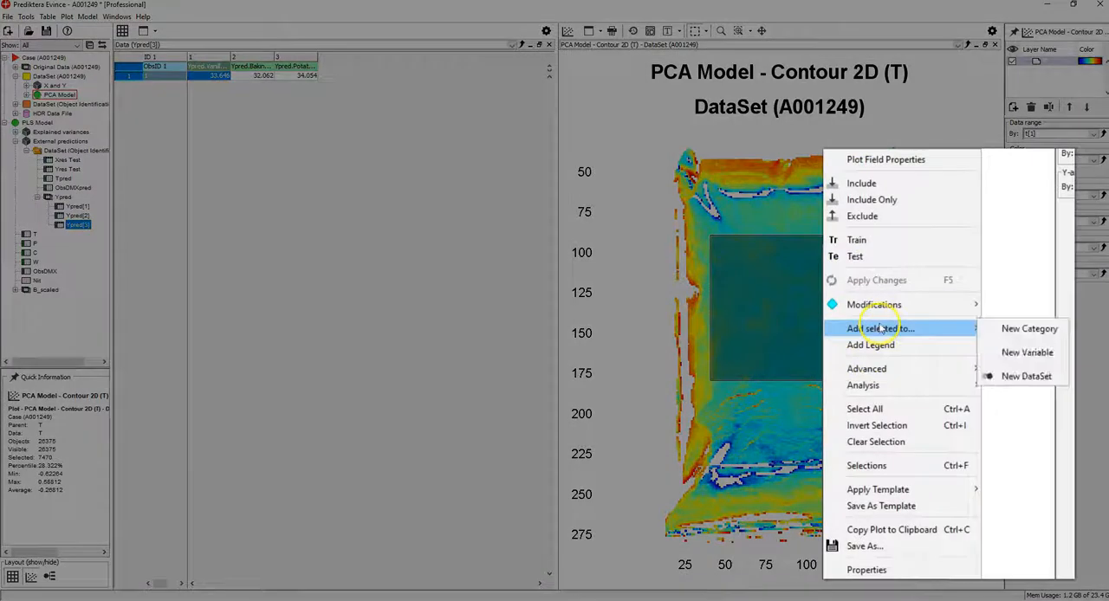
left_click(1030, 381)
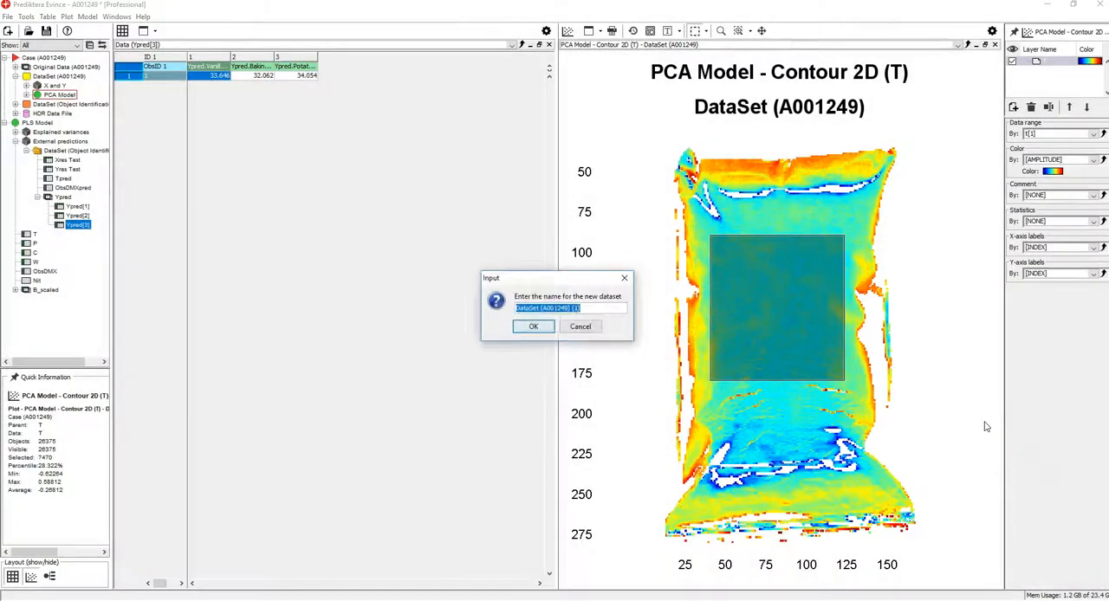
type("testset")
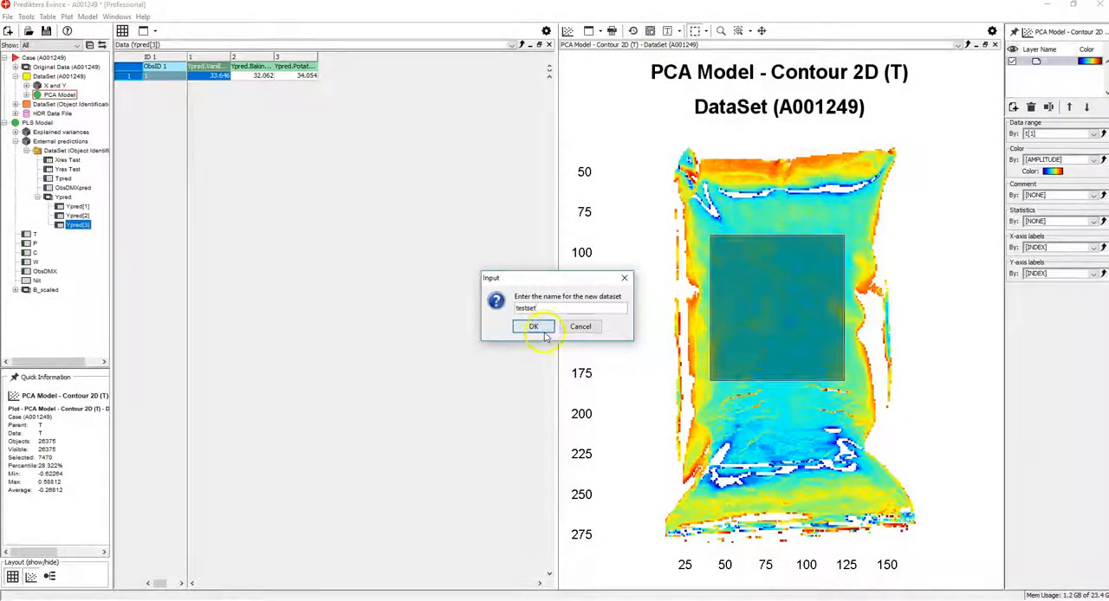
left_click(543, 332)
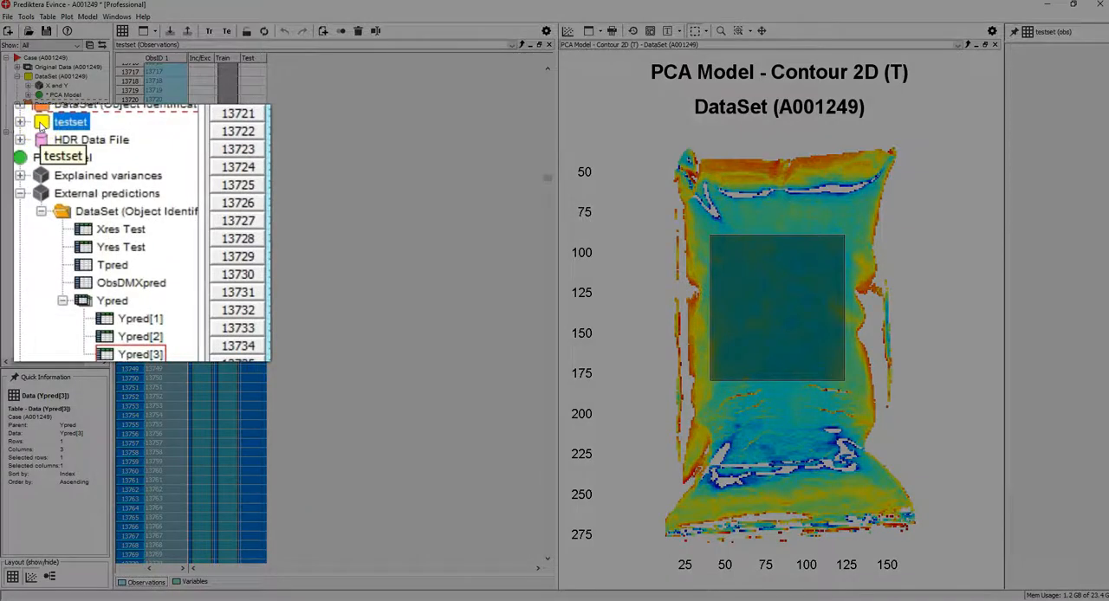
Predict the testset dataset from PLS Model powder.mdl, using the Standard Image Prediction template.
right_click(41, 127)
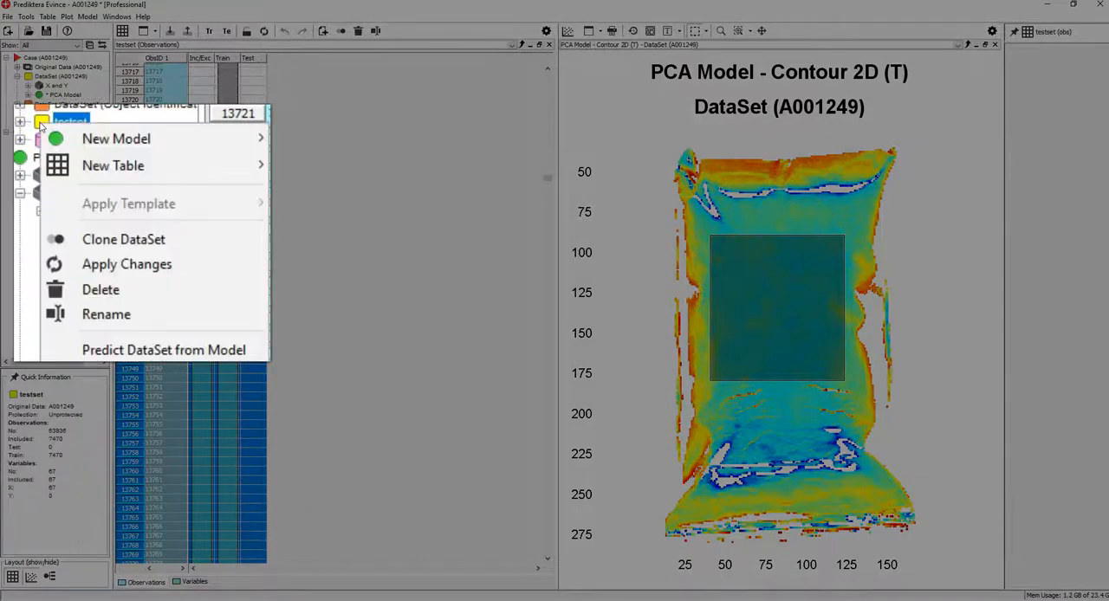
left_click(147, 349)
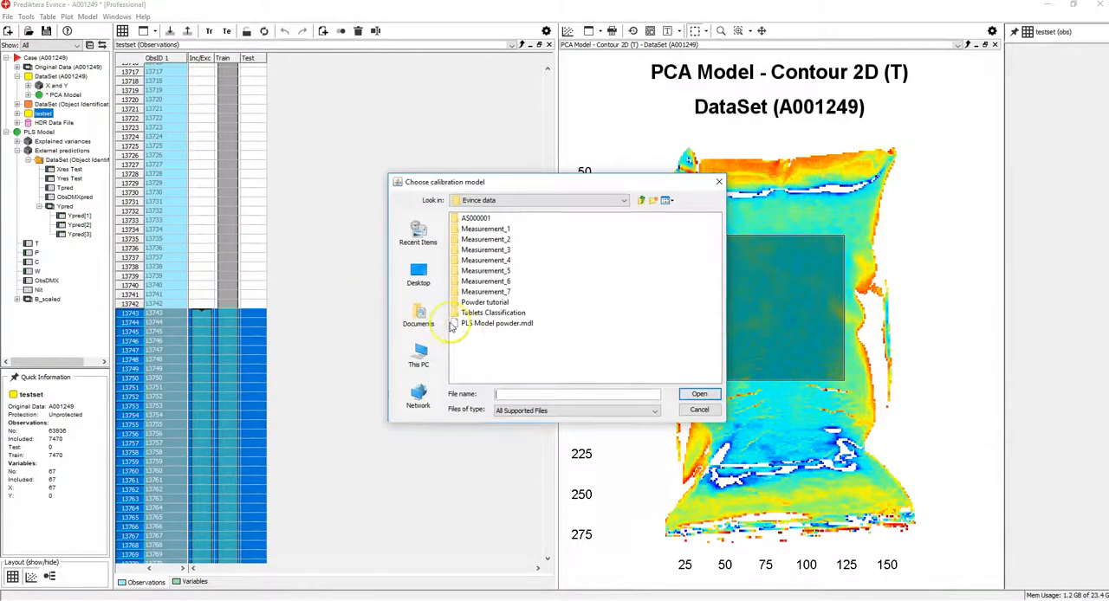
left_click(472, 323)
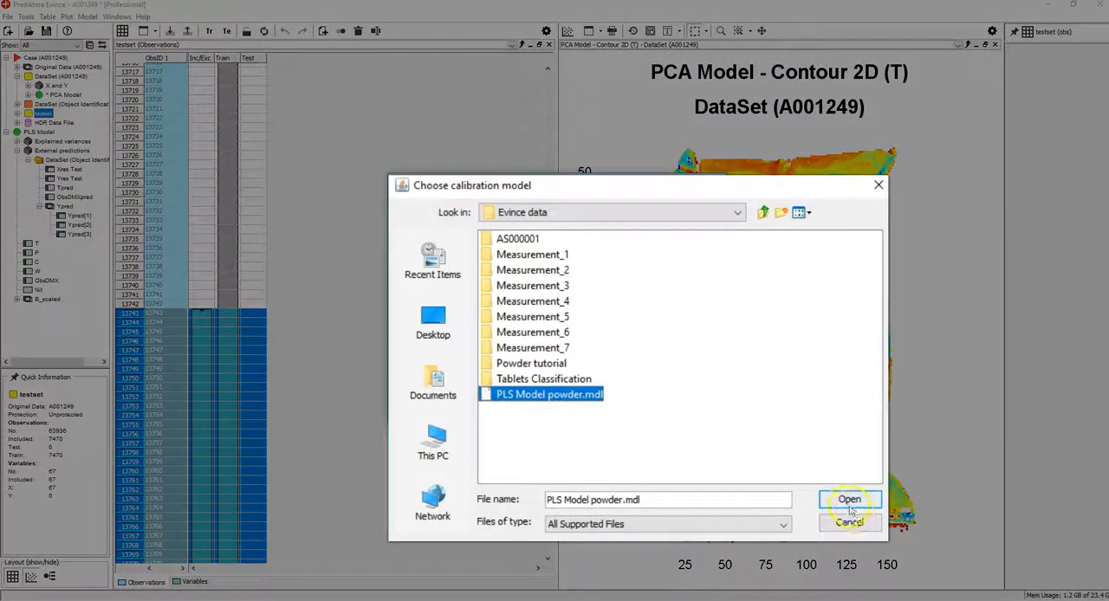
left_click(849, 504)
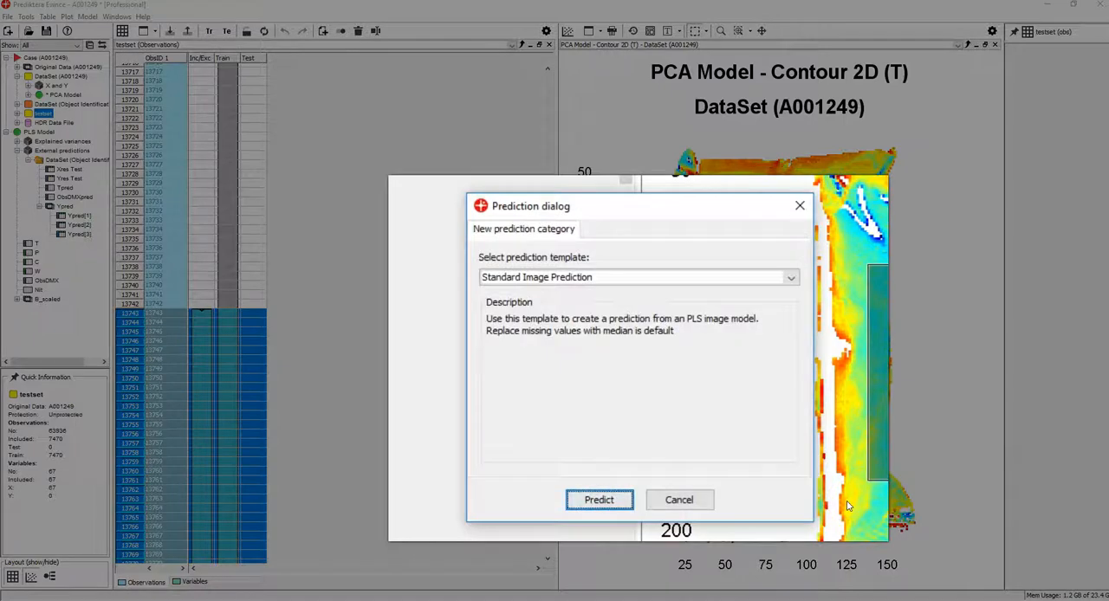
left_click(596, 500)
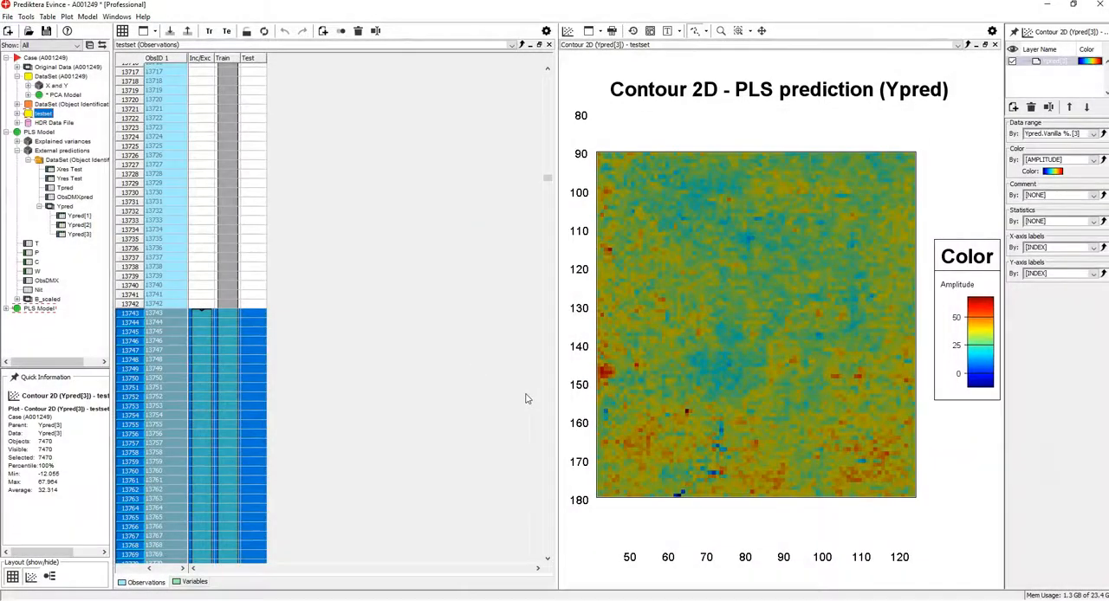
Clear the pixel selection and display the PLS prediction contour by Baking soda %, then by Potato starch %.
left_click(938, 202)
left_click(932, 205)
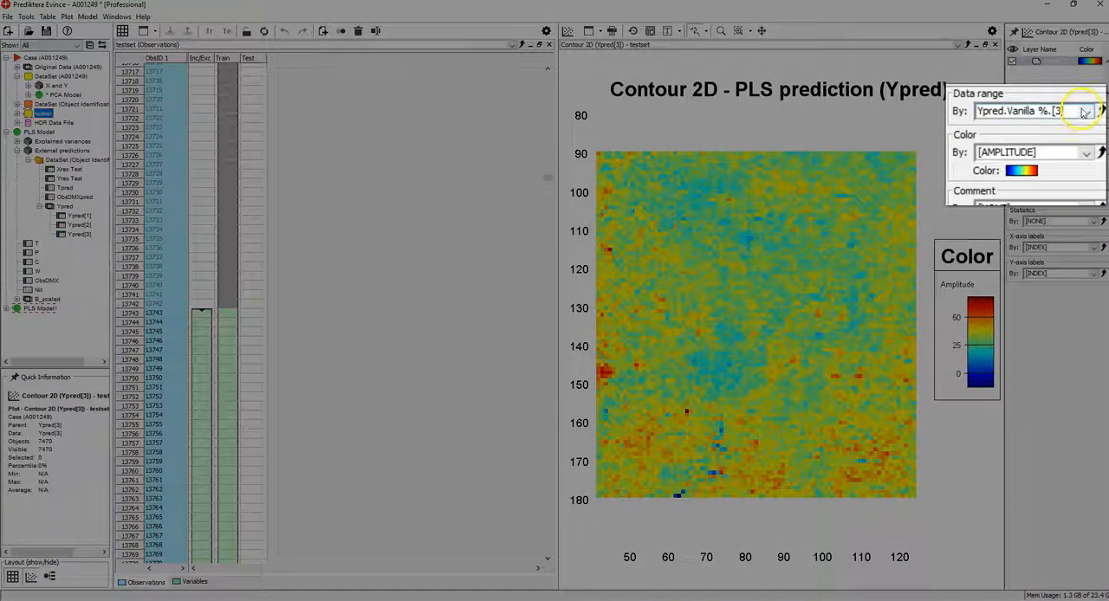
left_click(1093, 133)
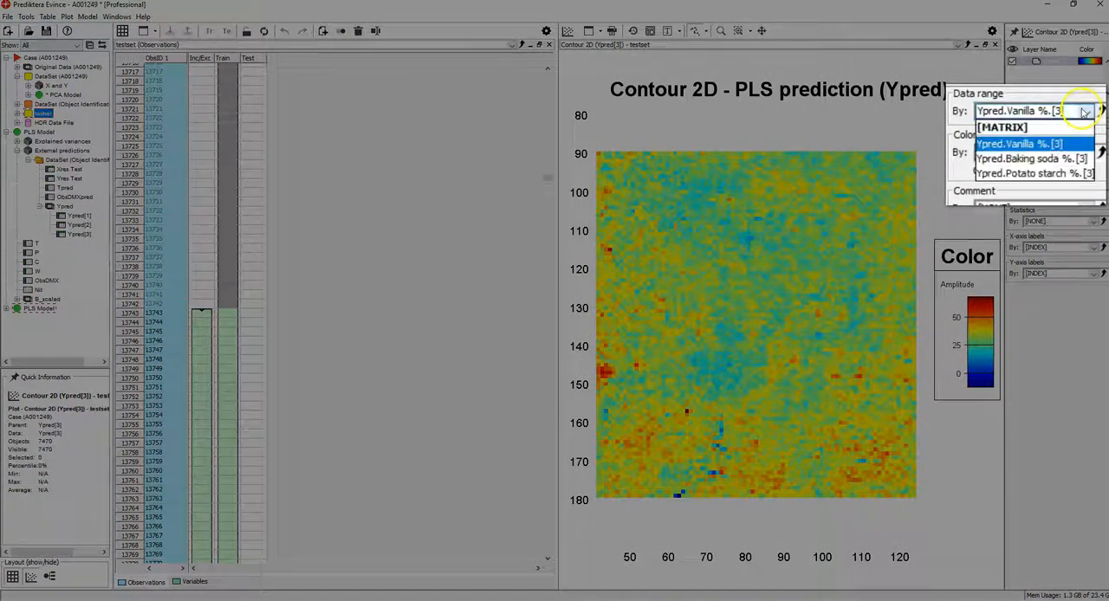
left_click(1075, 158)
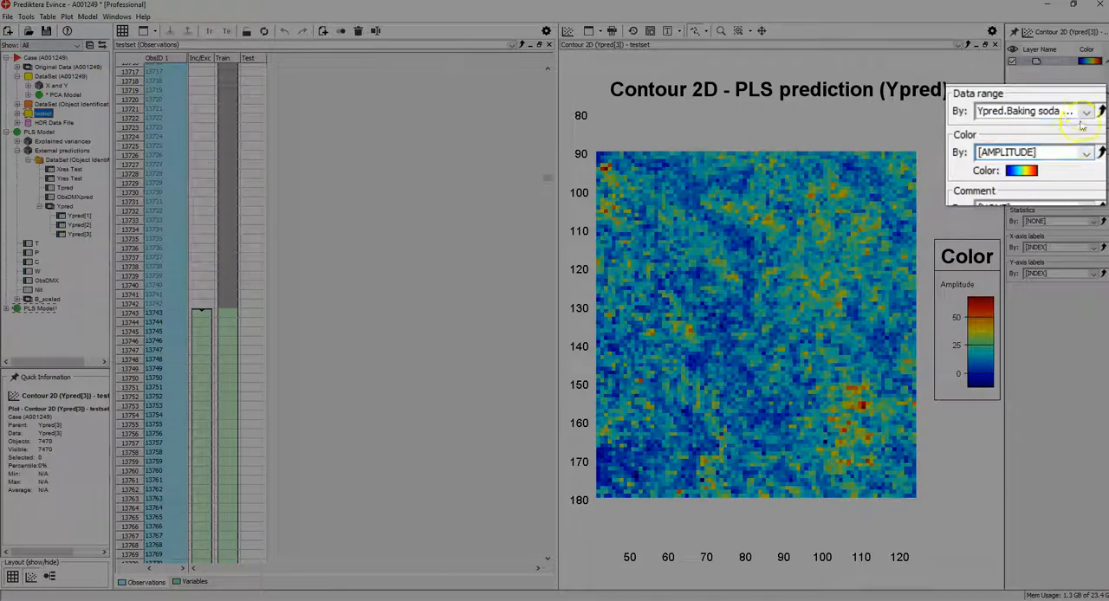
left_click(1082, 122)
left_click(1087, 174)
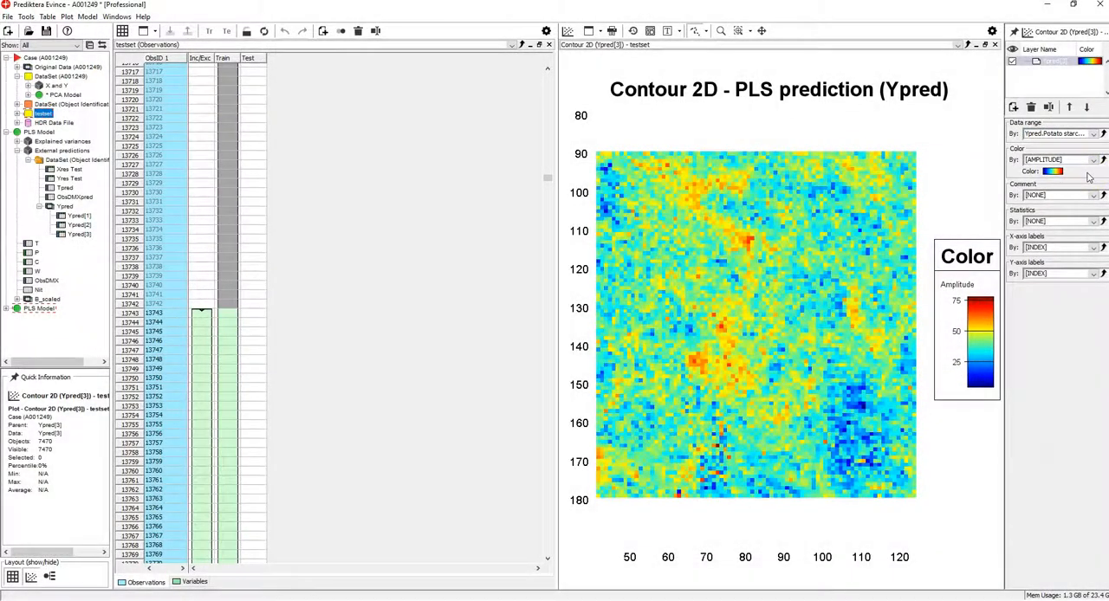
Select the blue low-starch area of the prediction contour freehand, spanning about X 98 to 113 and Y 150 to 172.
mouse_move(746, 240)
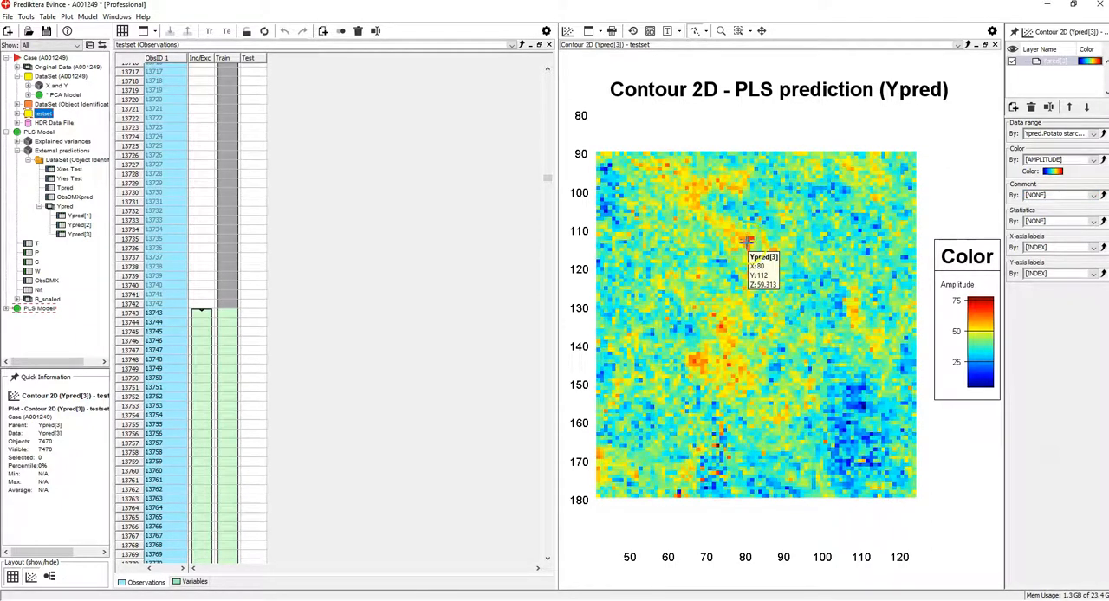
mouse_move(865, 440)
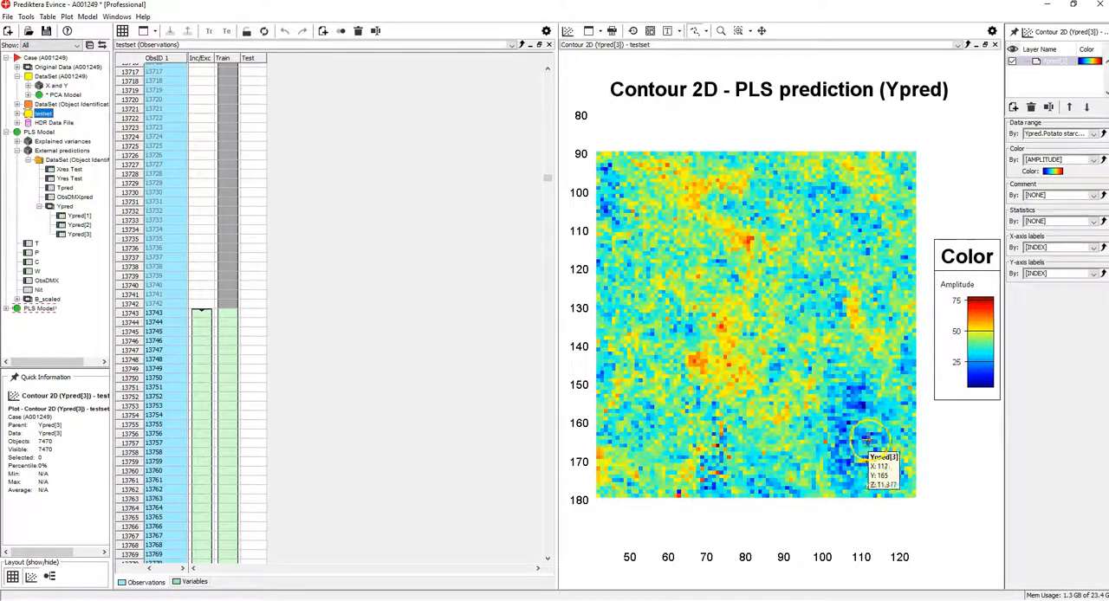
mouse_move(815, 438)
left_mouse_down()
mouse_move(836, 472)
mouse_move(865, 465)
left_mouse_up()
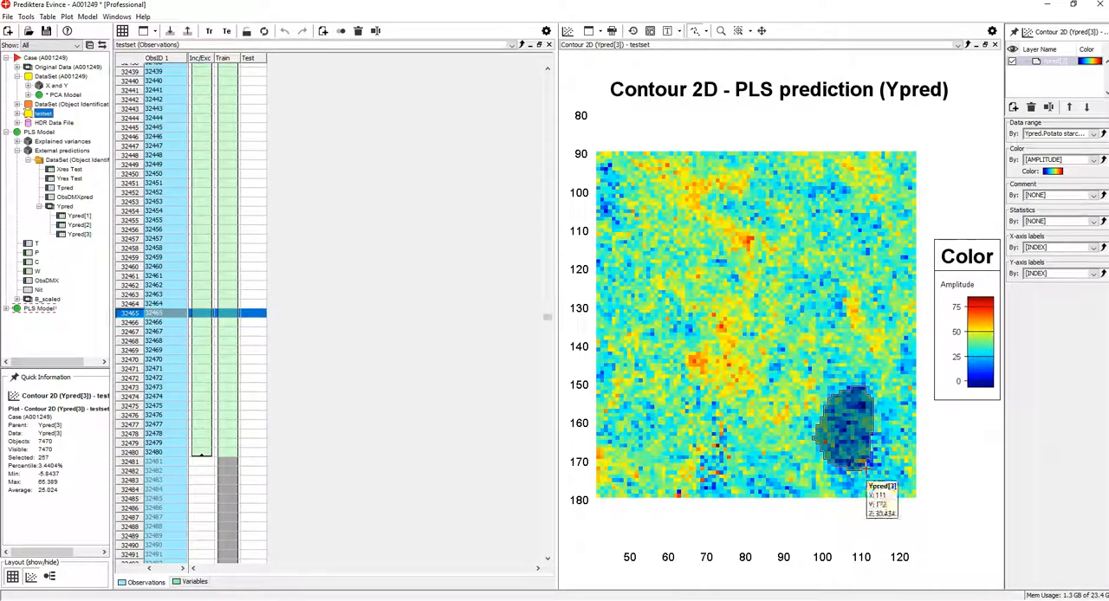